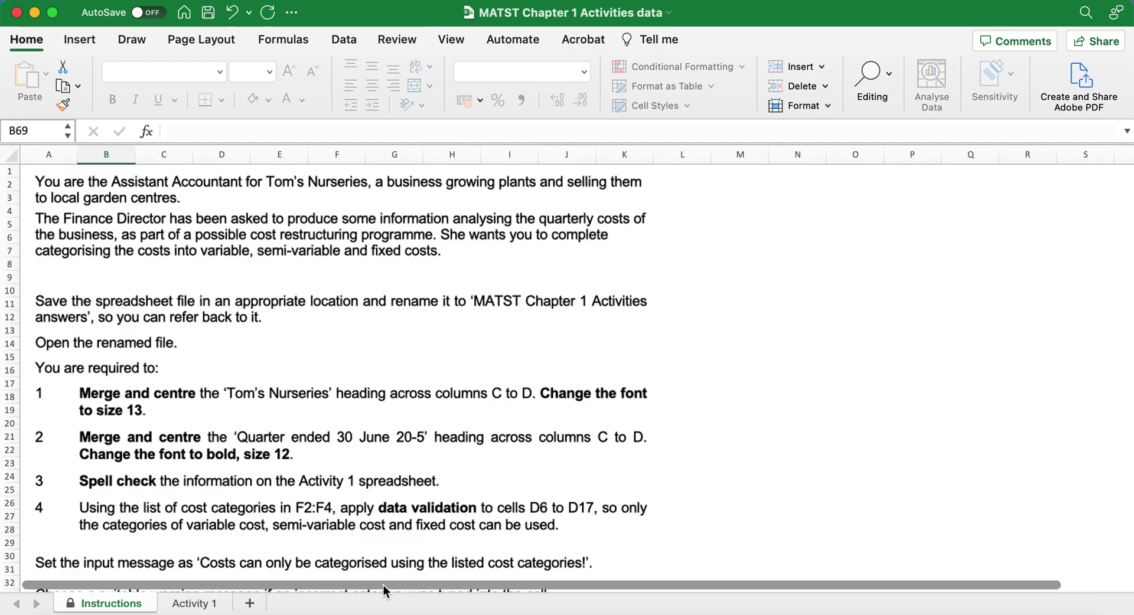
- Save a copy of the workbook in the Chapter 1 folder as "MATST Chapter 1 Activities Answer1"
left_click(94, 0)
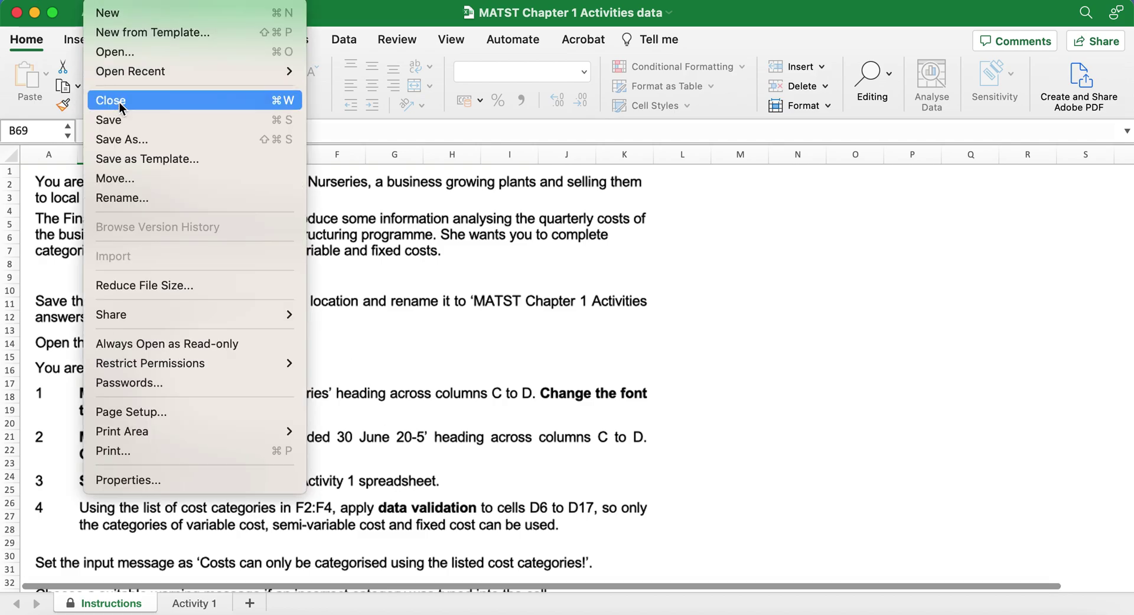
left_click(128, 145)
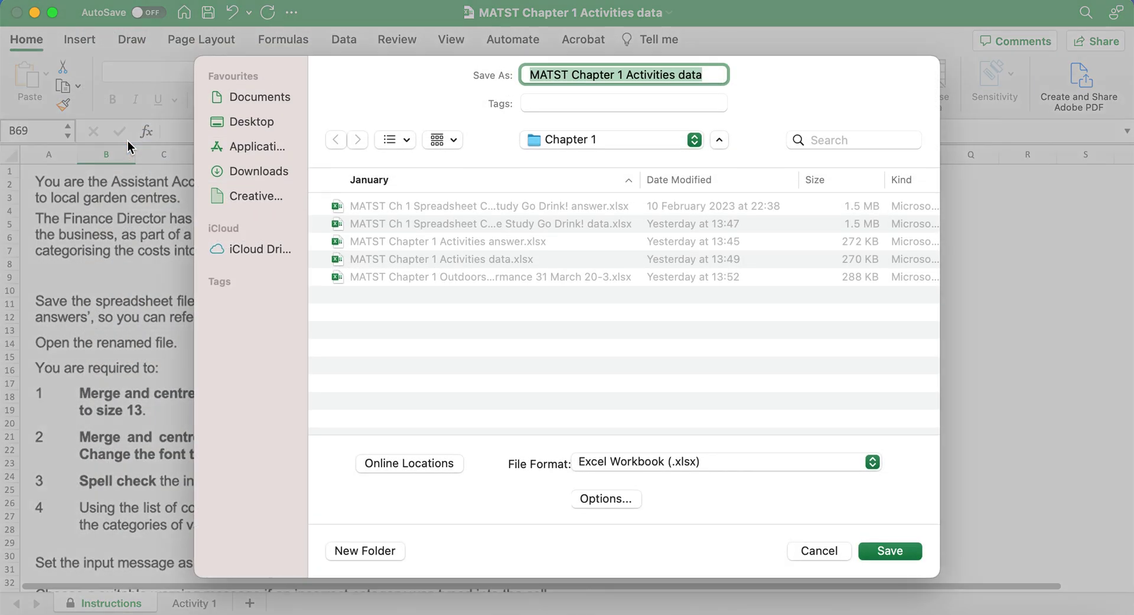
double_click(694, 74)
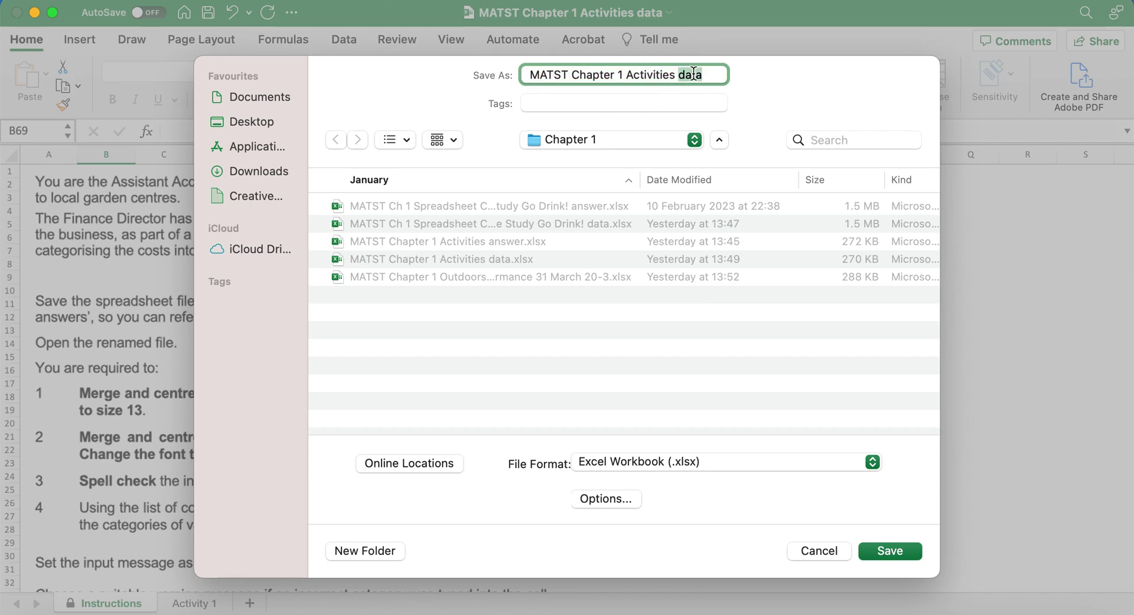
type("Answer1")
key("Return")
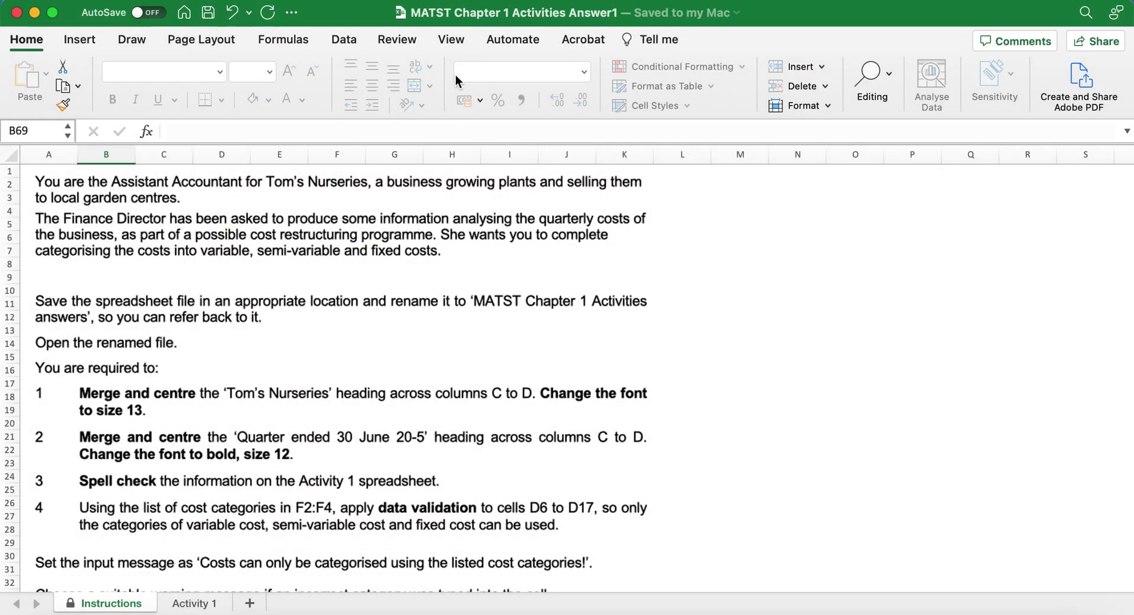
- Open a second window of the workbook and arrange both windows vertically
left_click(452, 40)
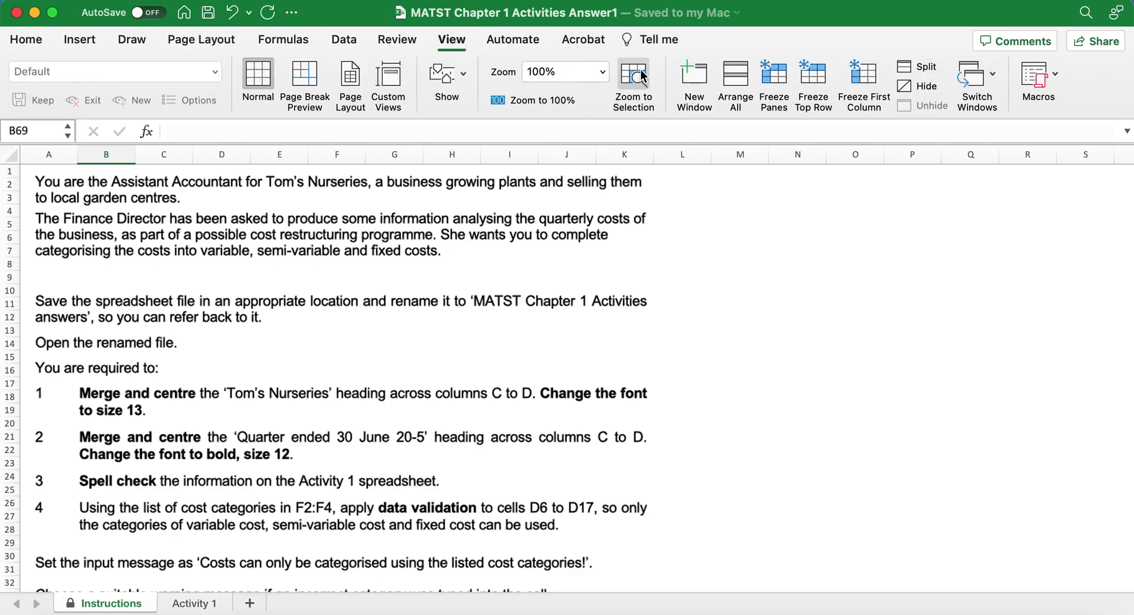
left_click(693, 85)
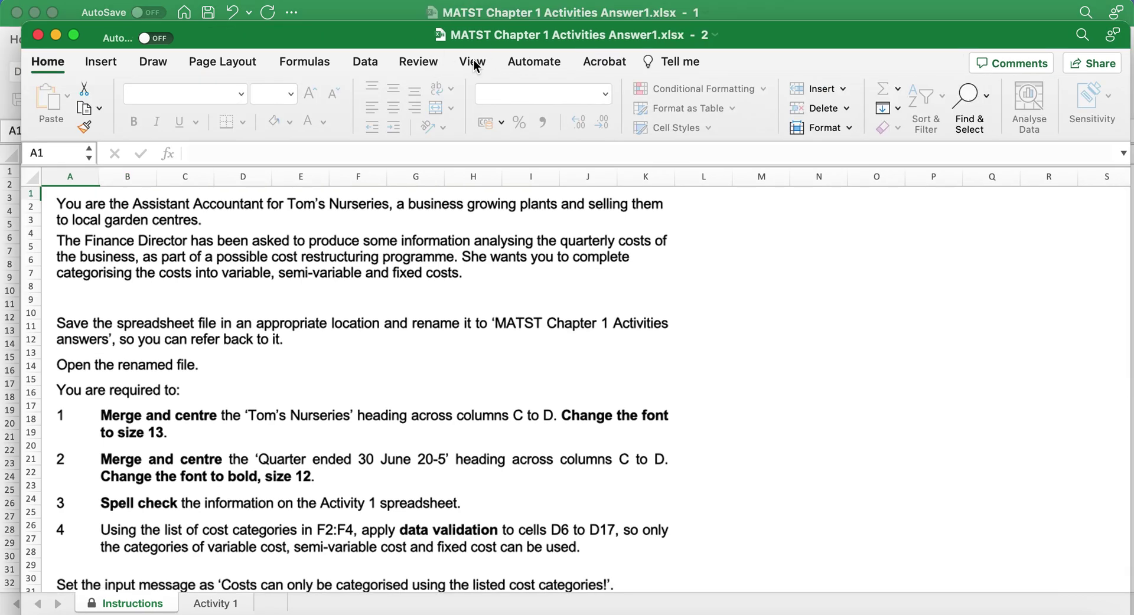
left_click(474, 65)
left_click(757, 103)
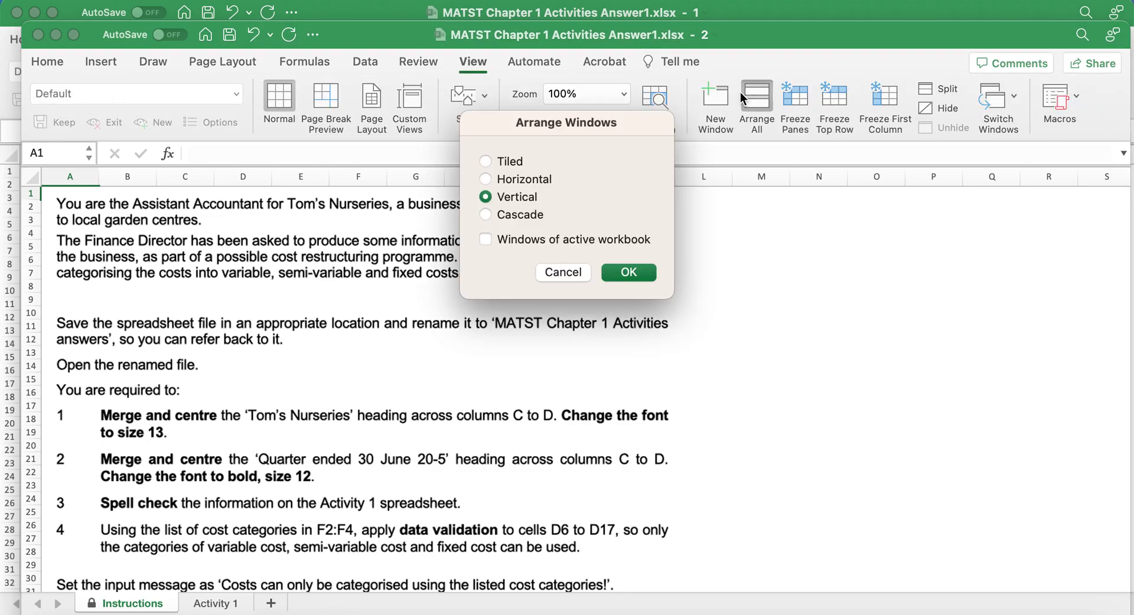
left_click(645, 278)
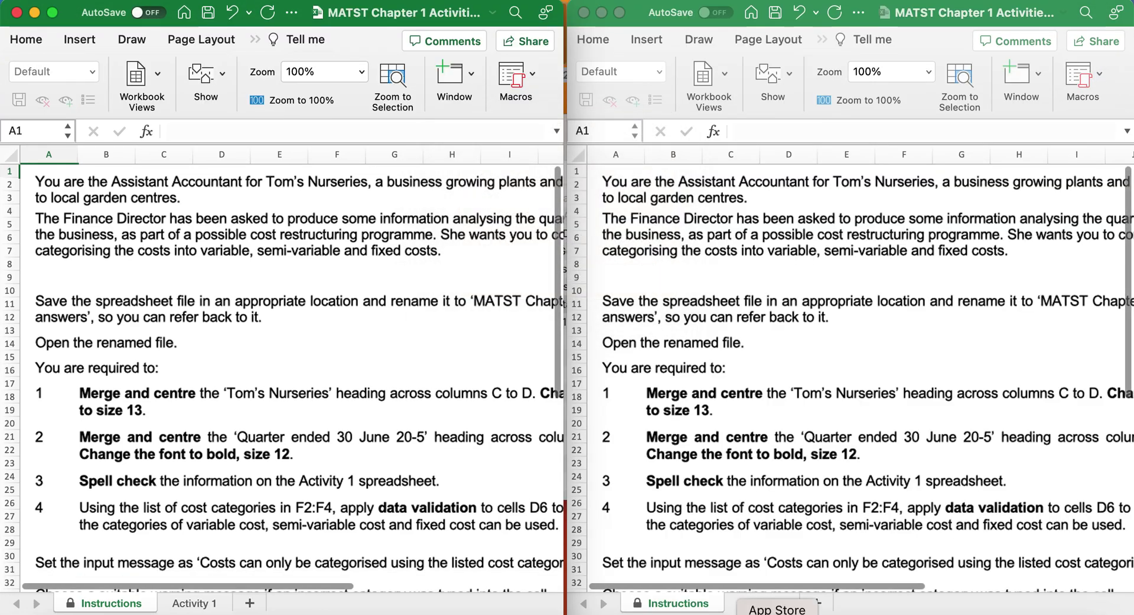
- Show the Activity 1 sheet in one window and zoom the other window's Instructions sheet to 83%
left_click(762, 603)
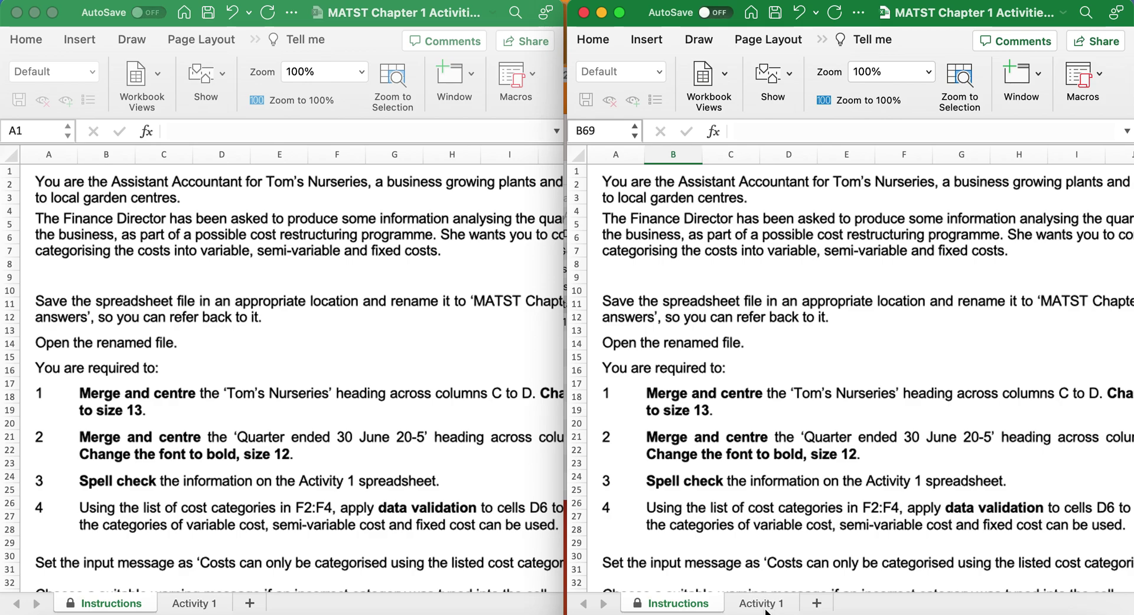
left_click(423, 600)
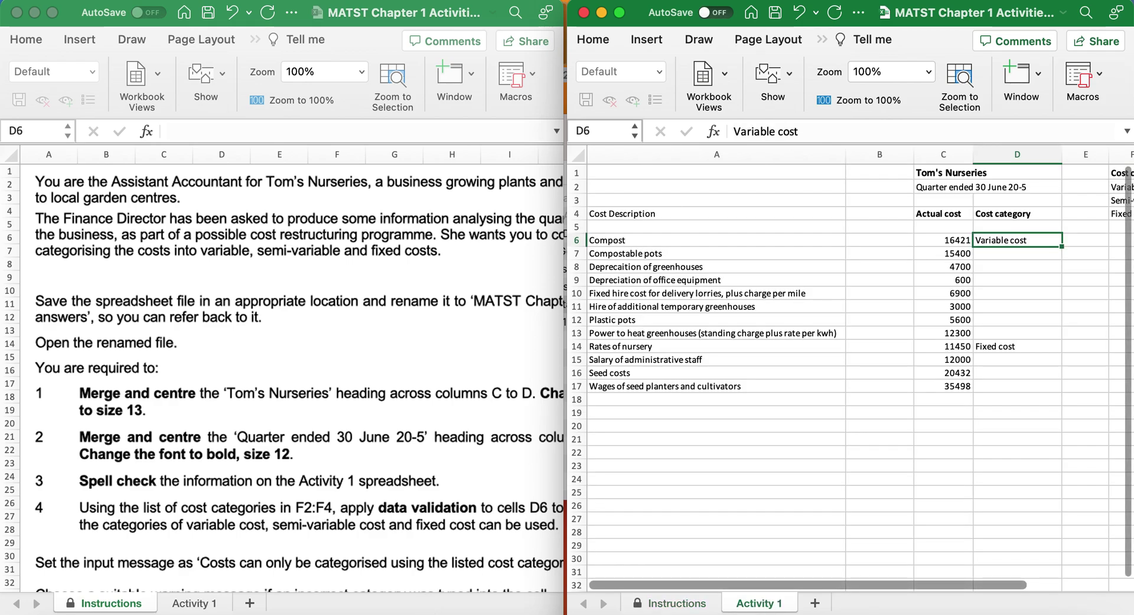
scroll(423, 600, "down", 3)
scroll(281, 366, "up", 3)
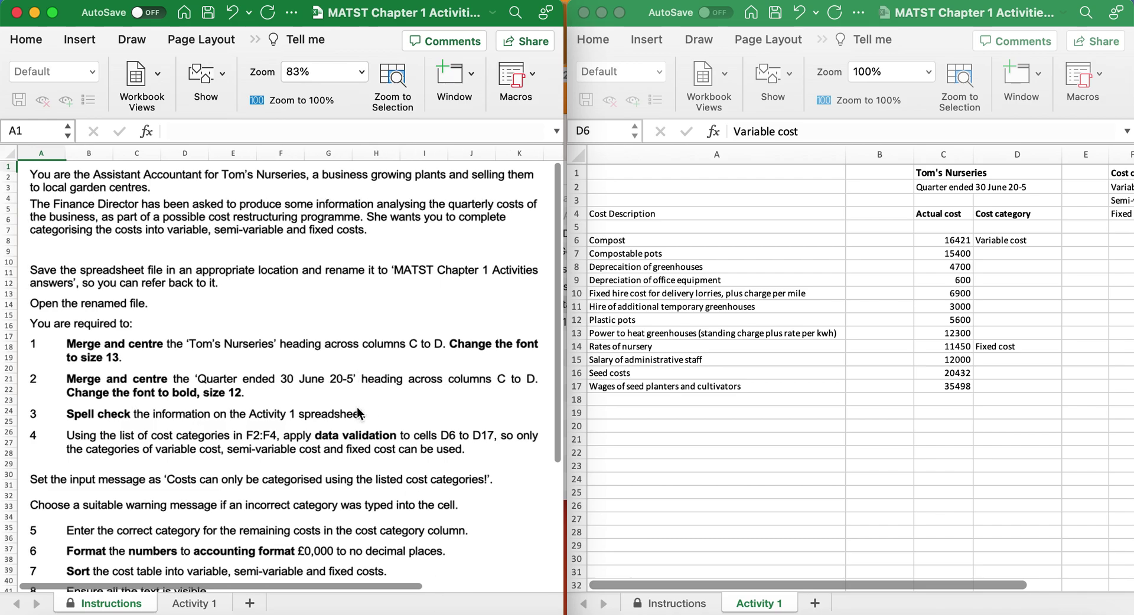
- Merge and centre the "Tom's Nurseries" heading across columns C to D on the Activity 1 sheet
scroll(357, 408, "down", 5)
scroll(357, 411, "down", 1)
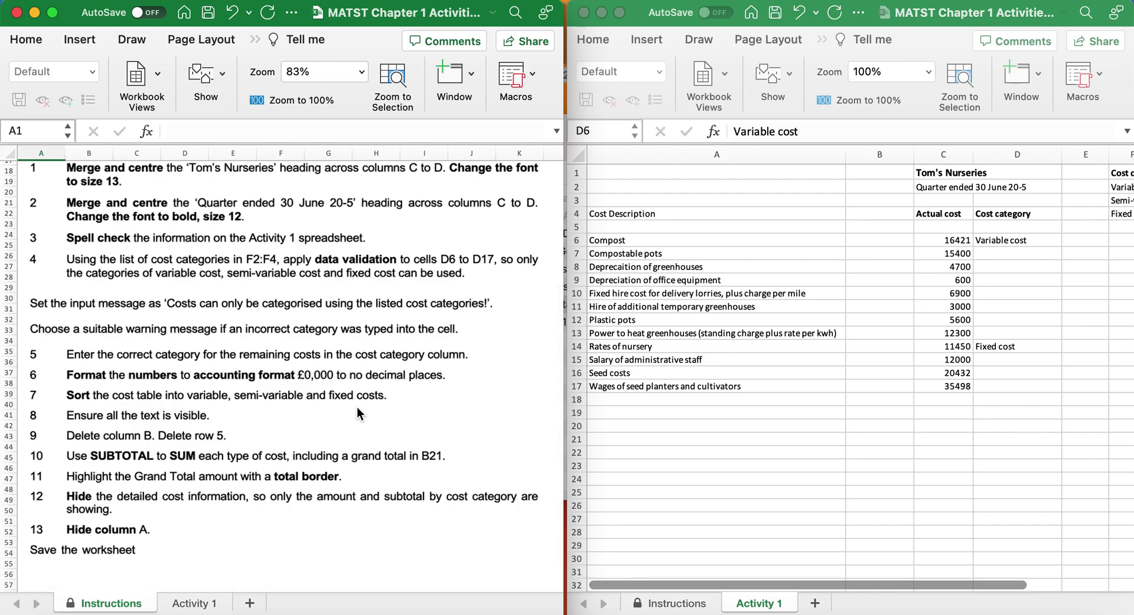
left_click(939, 175)
left_click(951, 176)
left_click_drag(950, 176, 1002, 172)
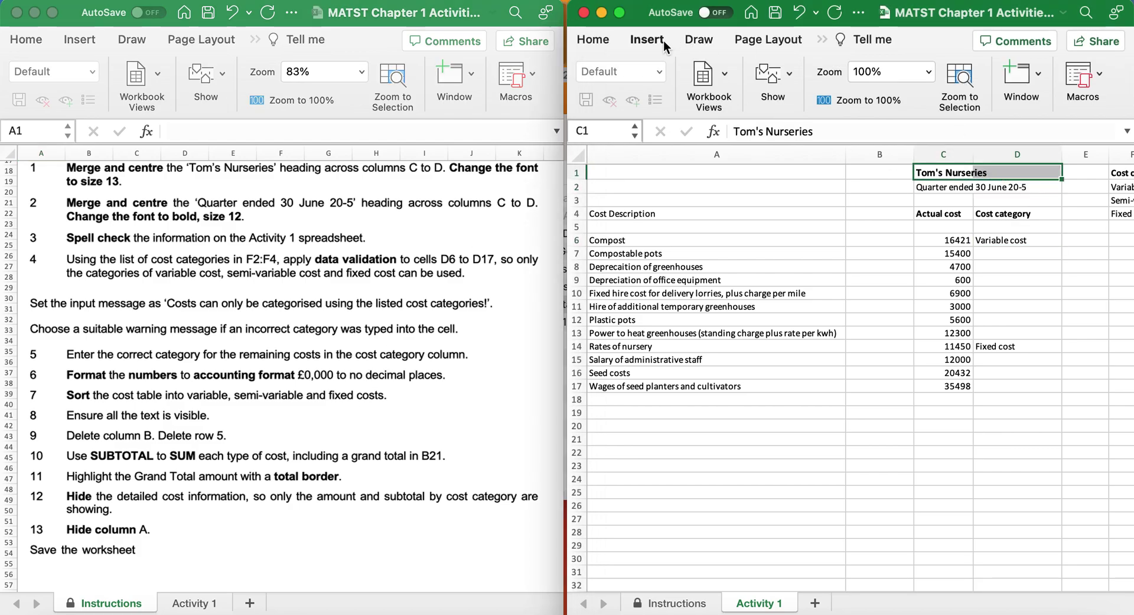
left_click(594, 40)
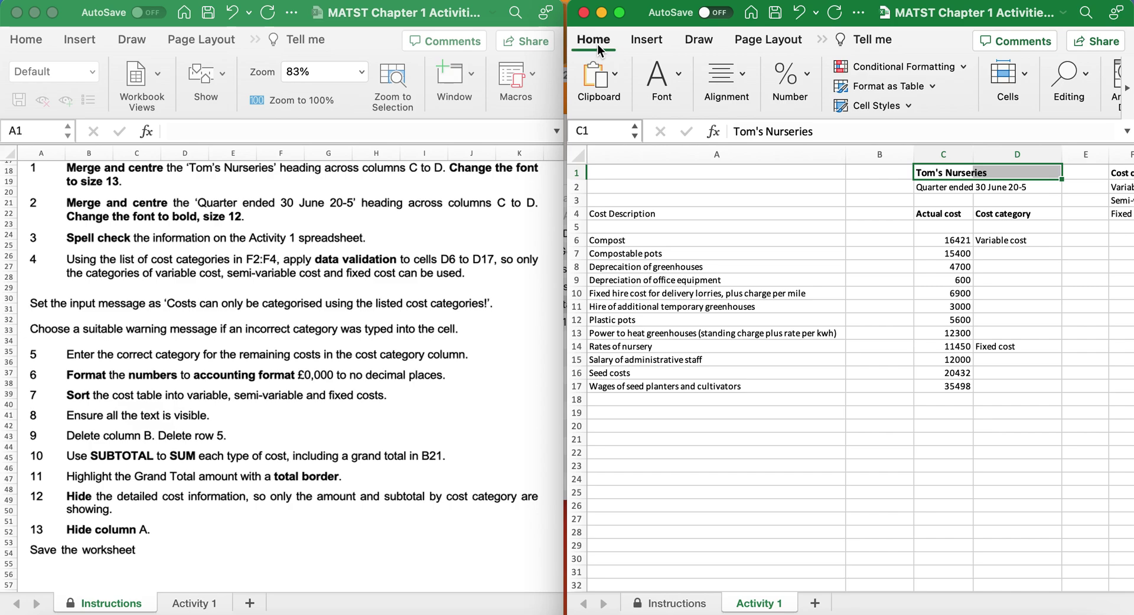
left_click(725, 77)
left_click(773, 155)
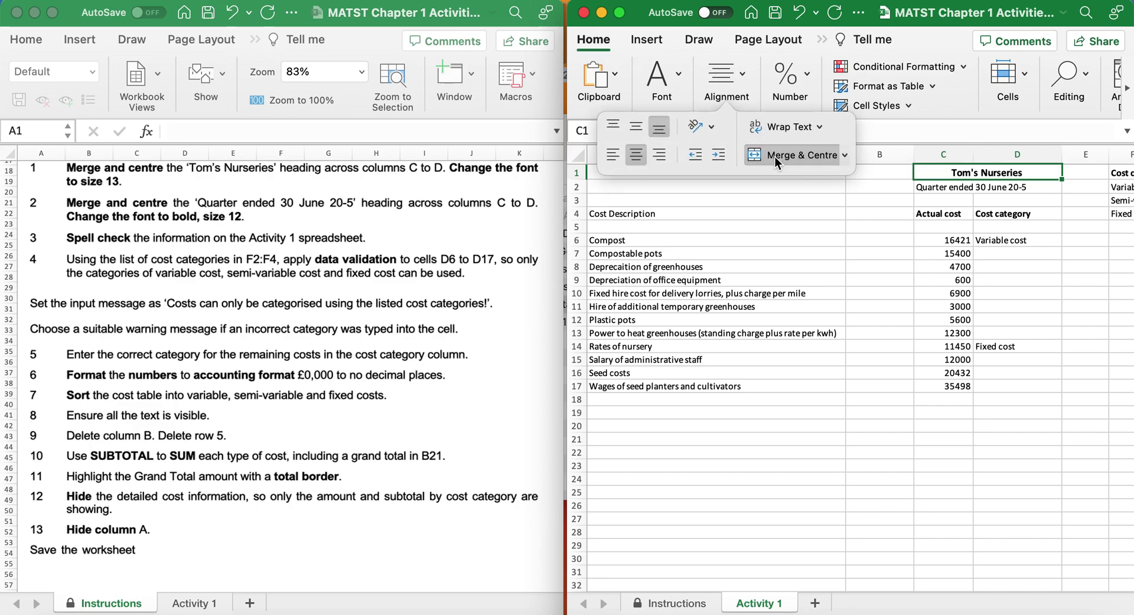
- Set the font size of the "Tom's Nurseries" heading to 13
left_click(678, 80)
left_click(719, 128)
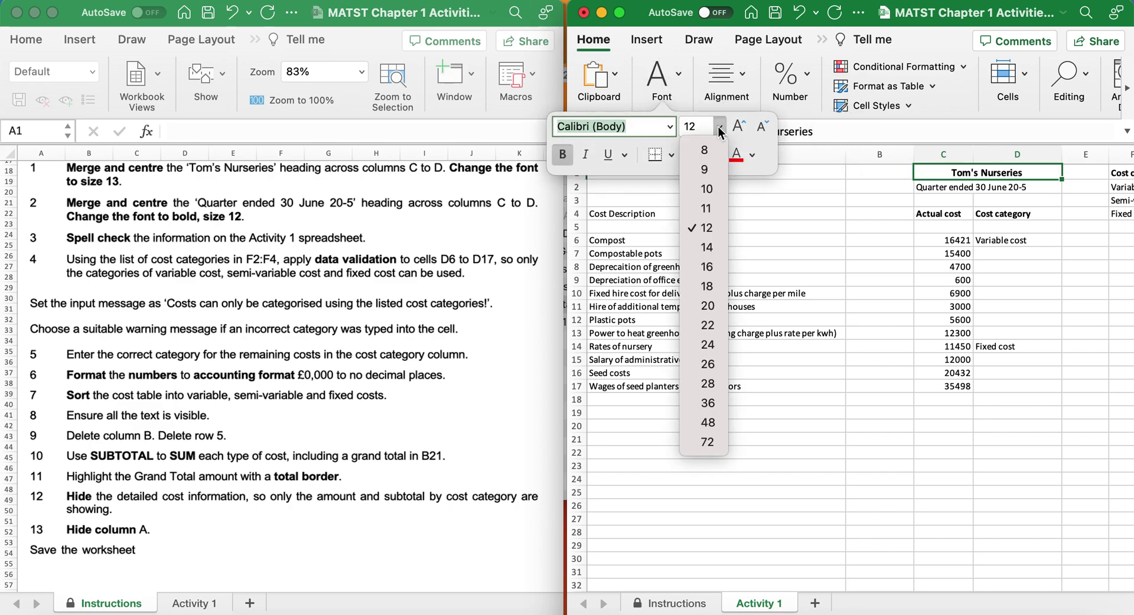
left_click(719, 127)
left_click(689, 126)
type("13")
key("Return")
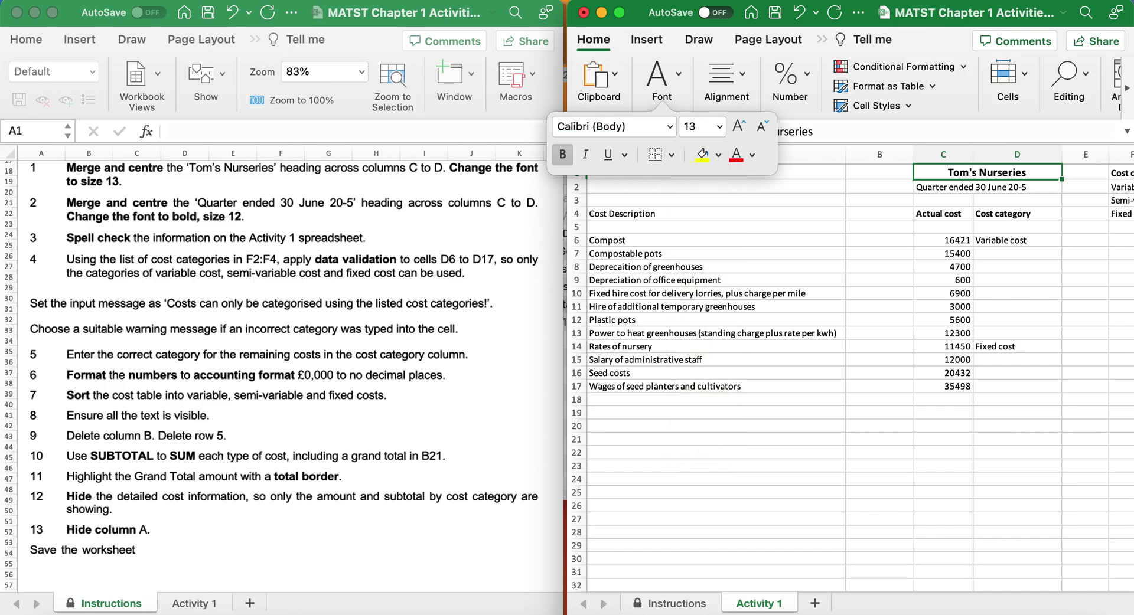
- Format the "Quarter ended 30 June 20-5" heading in bold, size 12, and merge and centre it across columns C to D
scroll(210, 323, "down", 1)
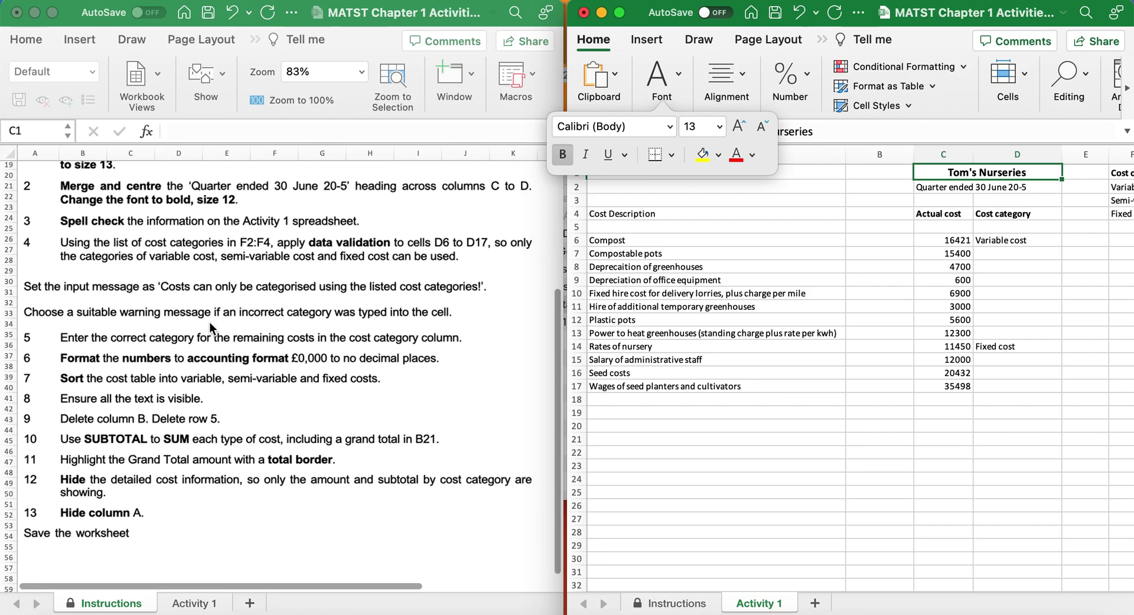
scroll(210, 322, "down", 2)
left_click(642, 319)
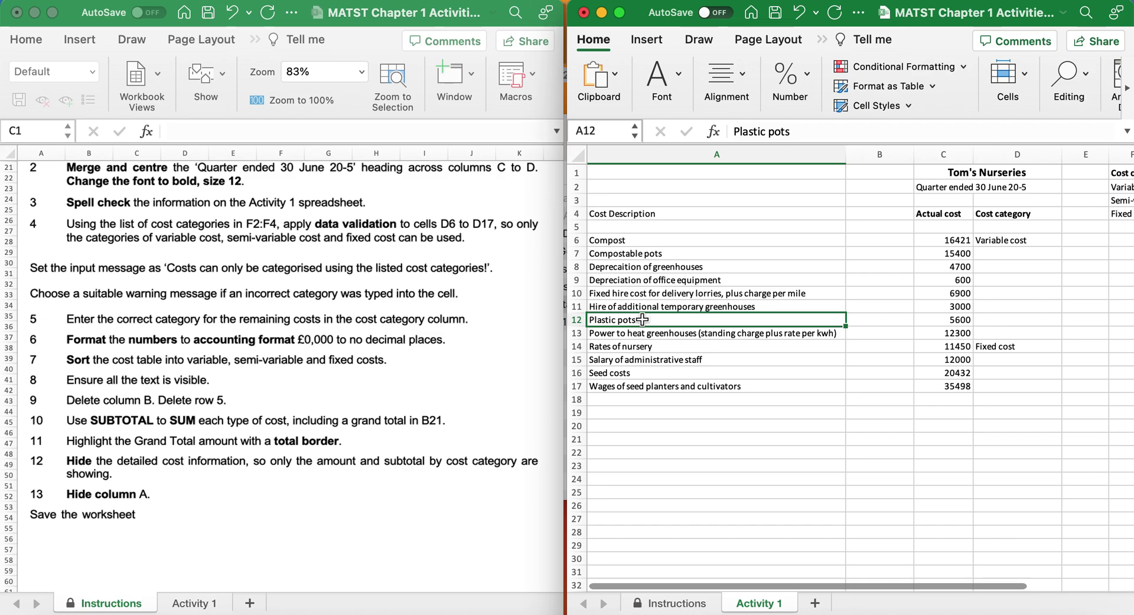
left_click(942, 186)
left_click_drag(942, 187, 995, 187)
left_click(662, 82)
left_click(720, 126)
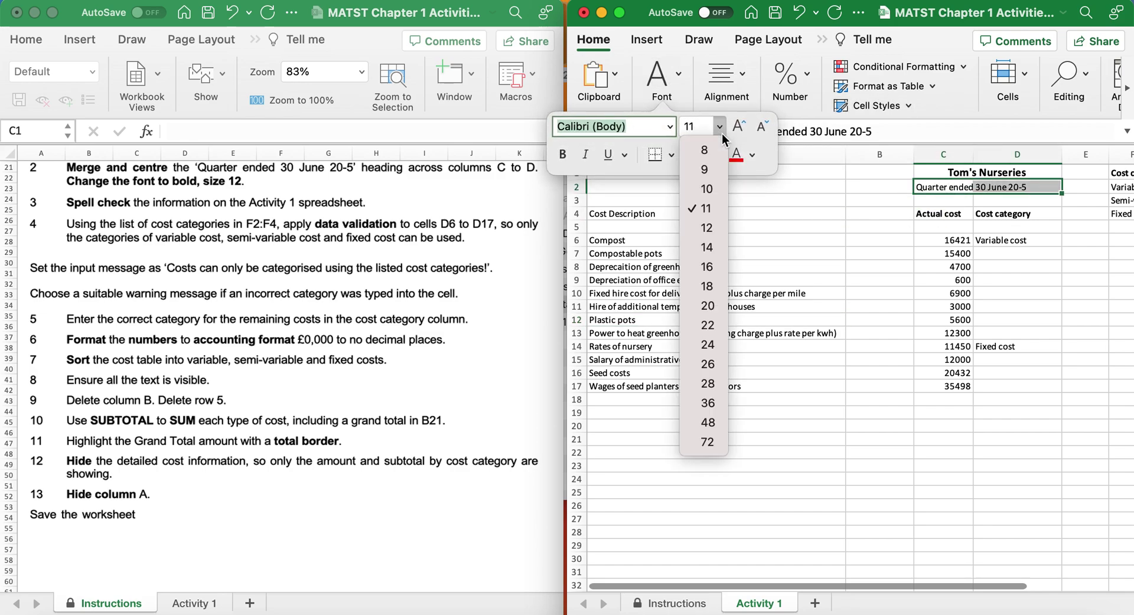
left_click(704, 227)
left_click(561, 156)
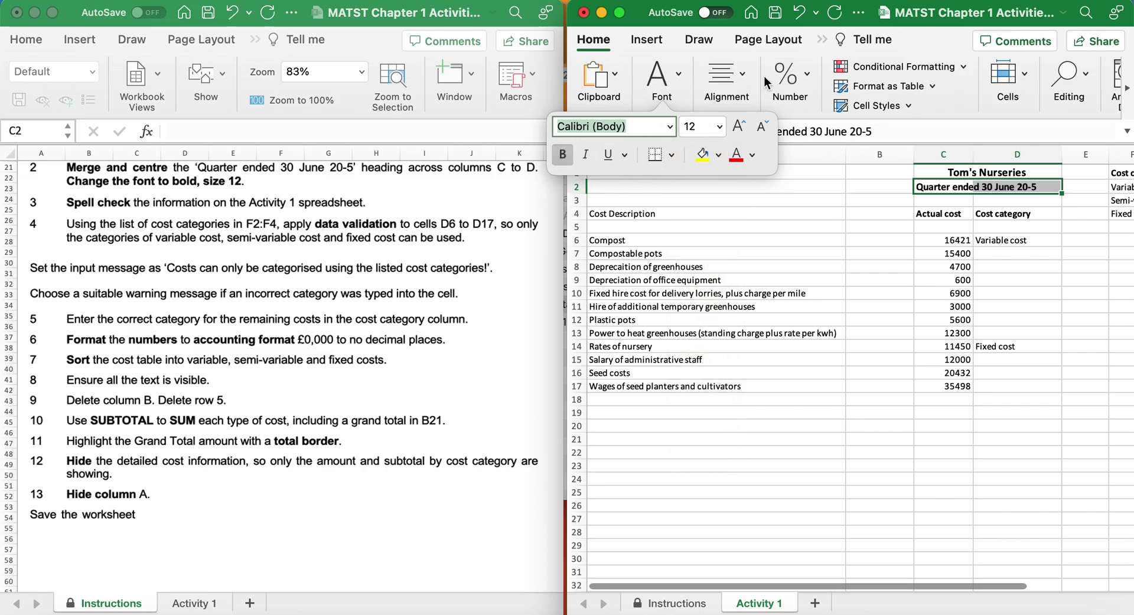
left_click(726, 80)
left_click(790, 154)
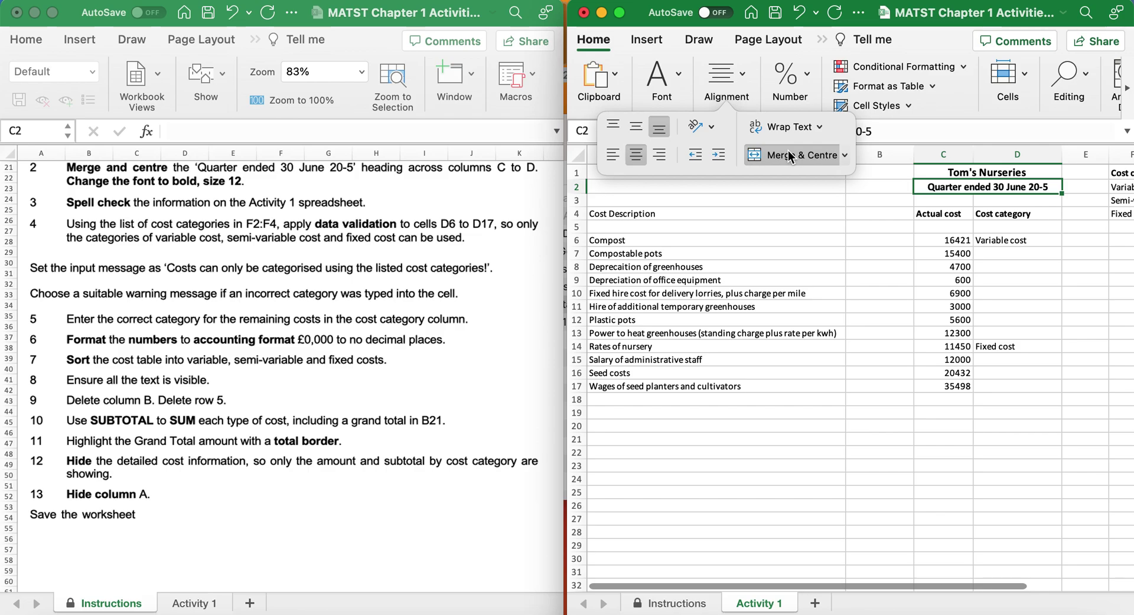
- Spell check the Activity 1 sheet from cell A1, correcting "catergories" to "categories" and "Deprecaition" to "Depreciation"
scroll(160, 265, "down", 2)
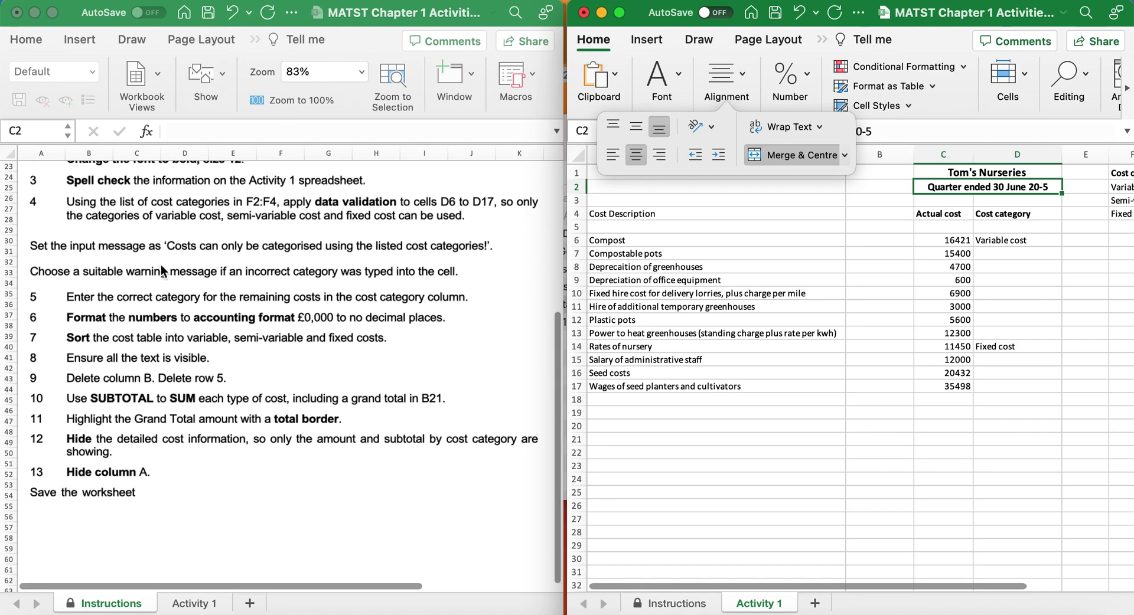
scroll(160, 265, "down", 1)
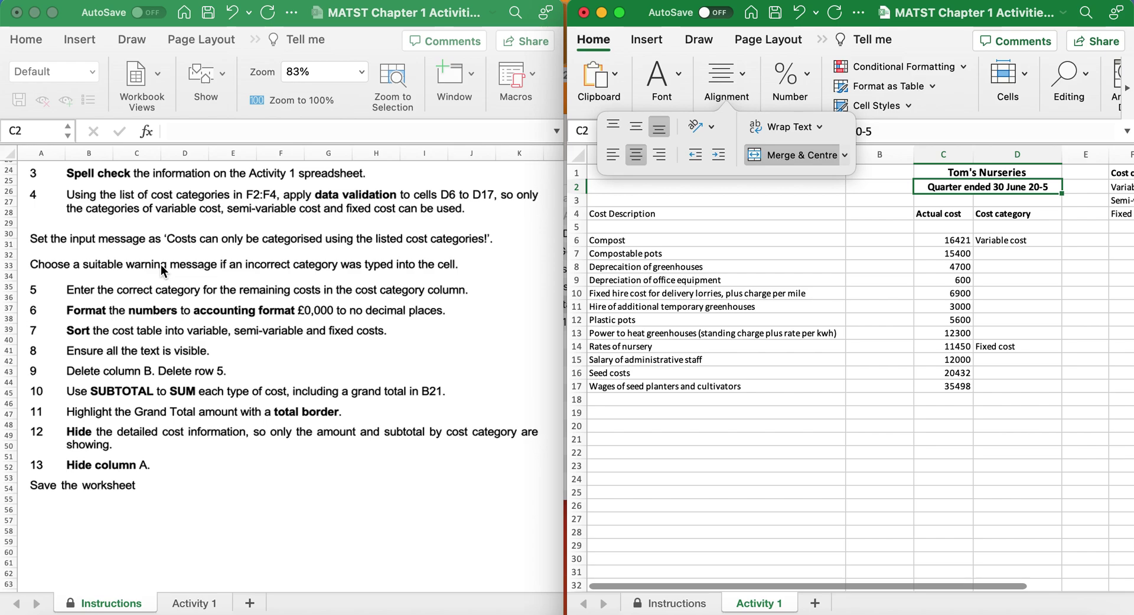
left_click(654, 294)
left_click(660, 175)
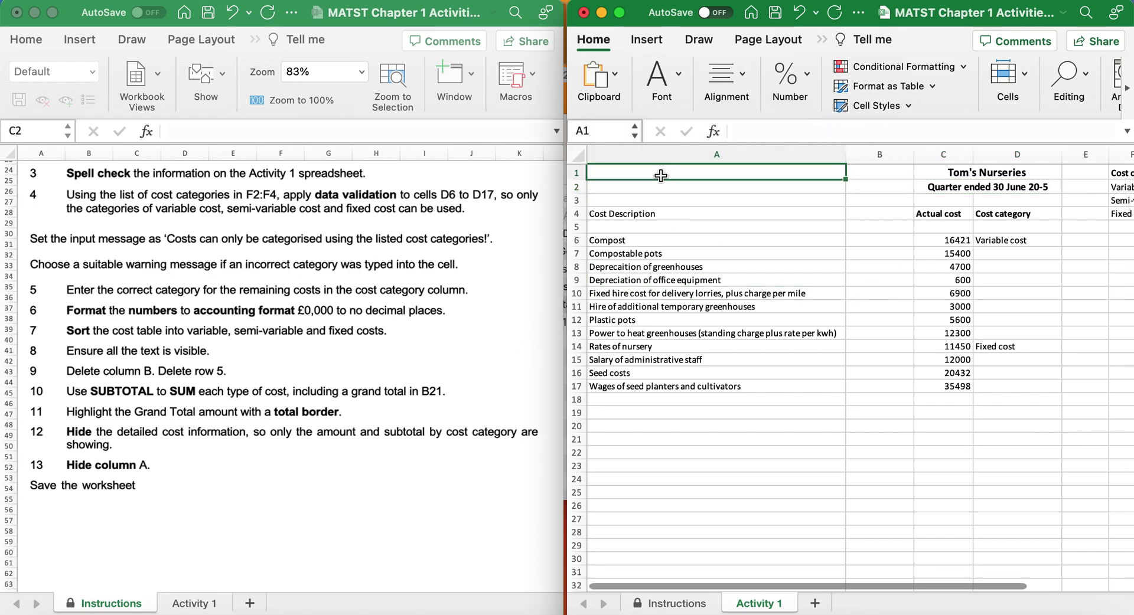
left_click(822, 38)
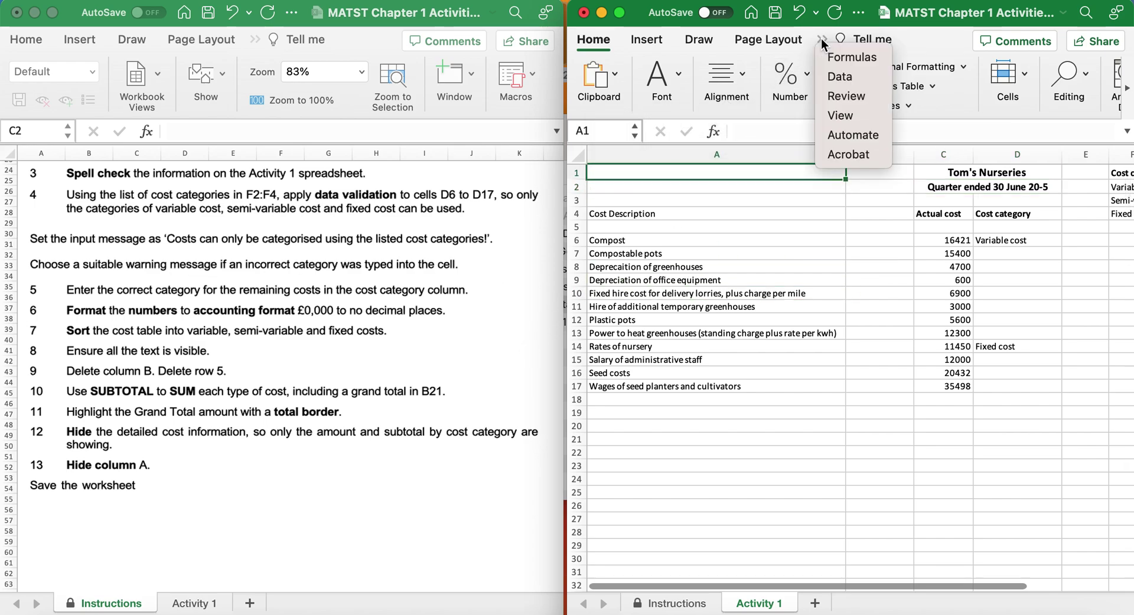
left_click(839, 95)
left_click(605, 89)
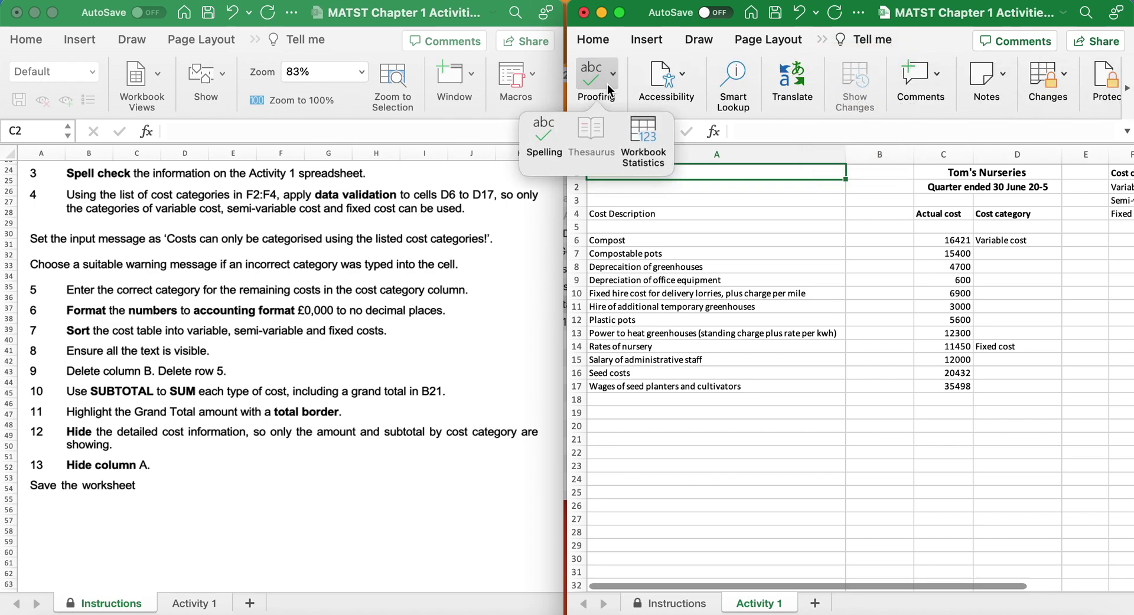
left_click(542, 137)
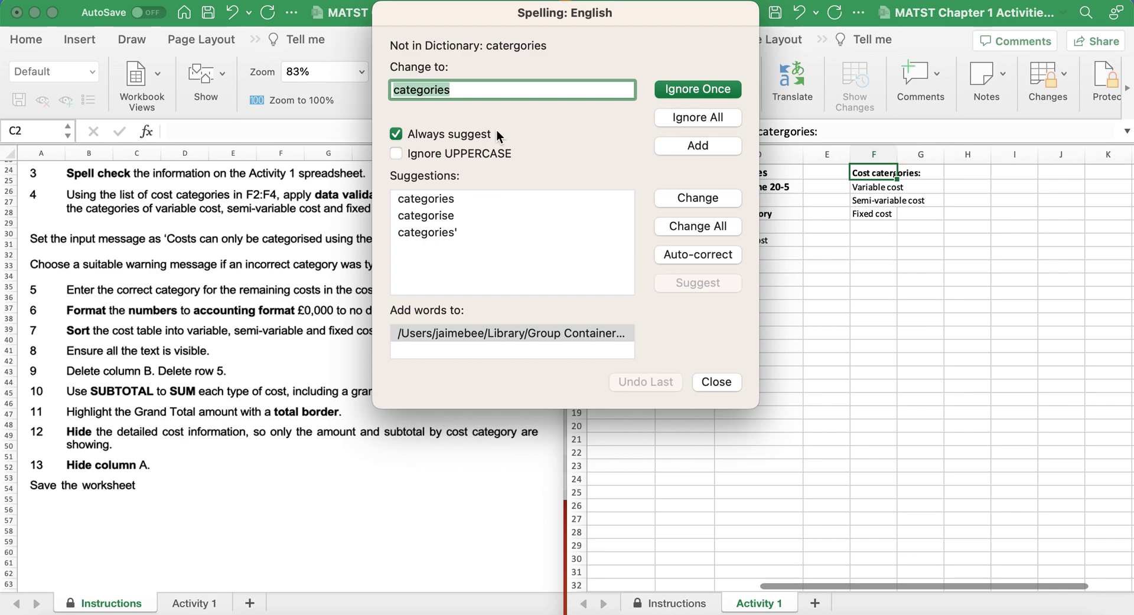
left_click(428, 198)
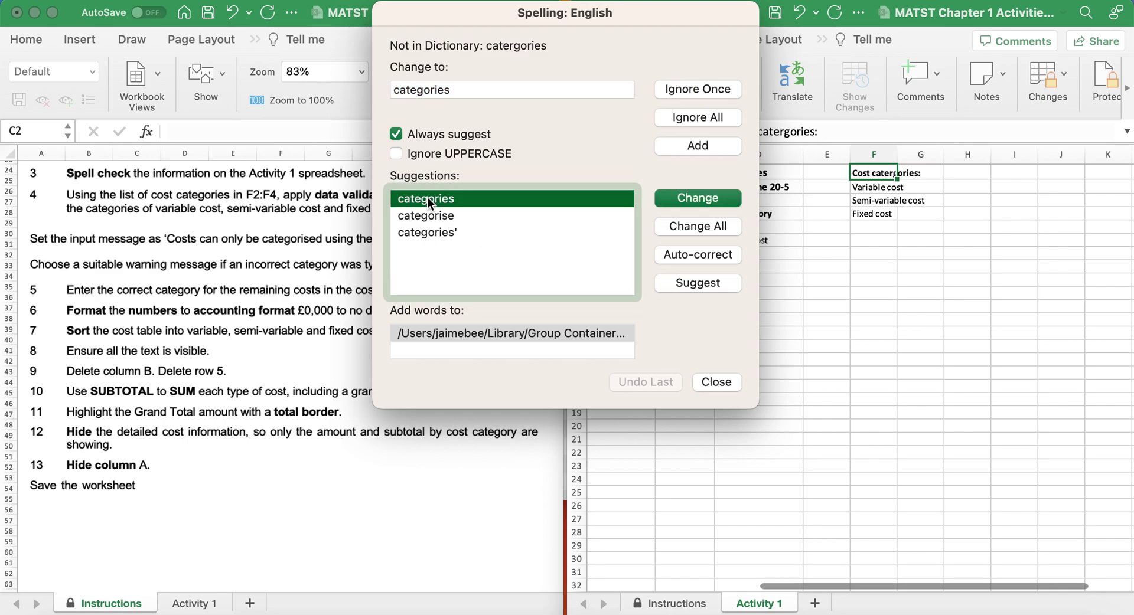
left_click(693, 196)
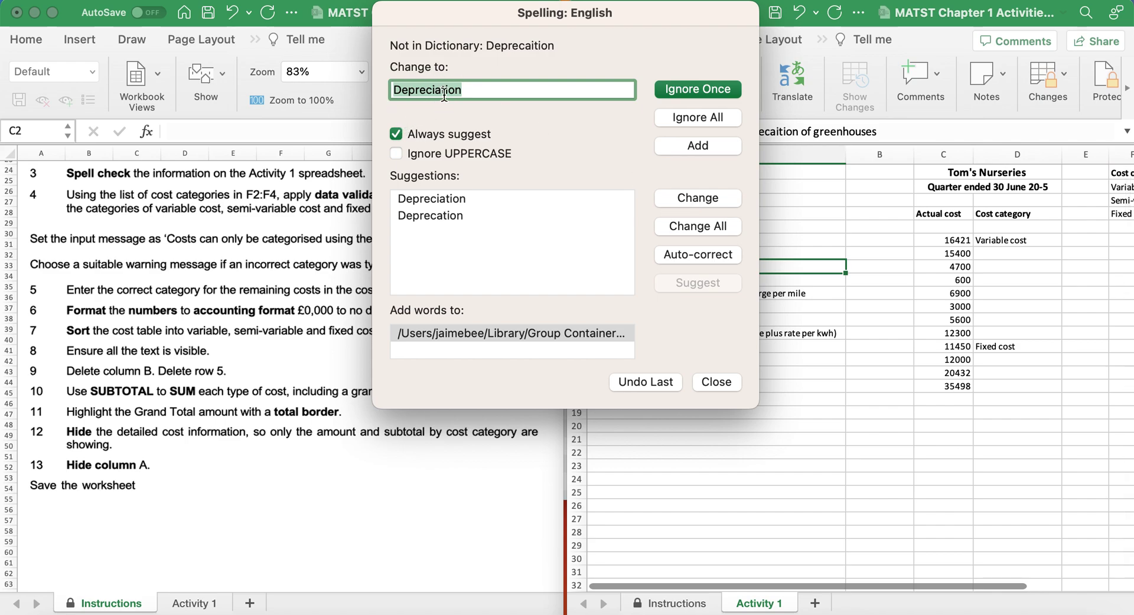
left_click(697, 198)
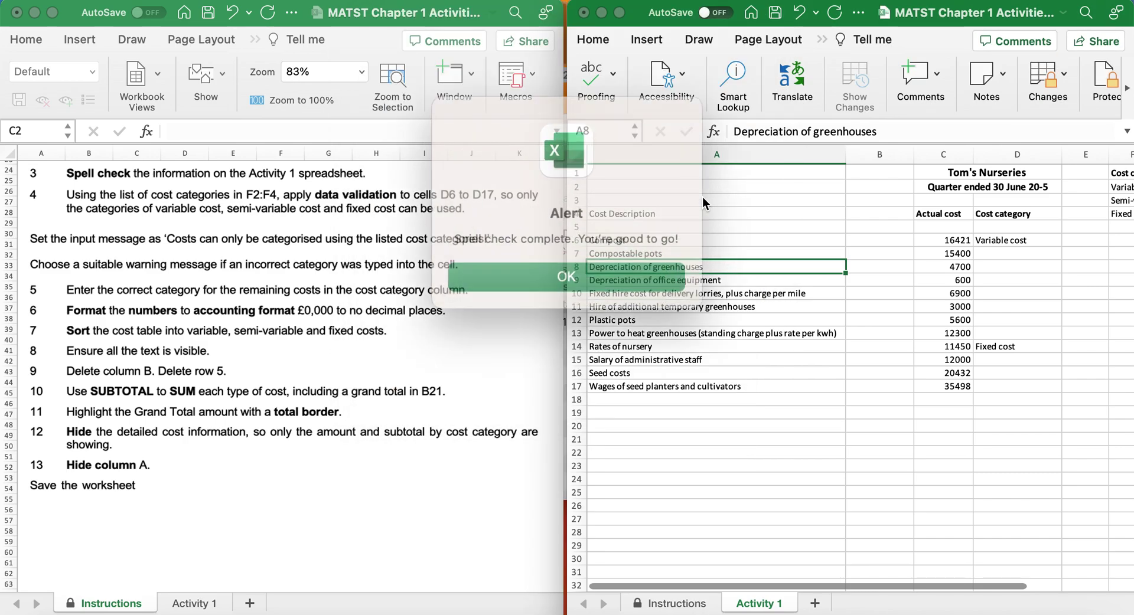
left_click(578, 275)
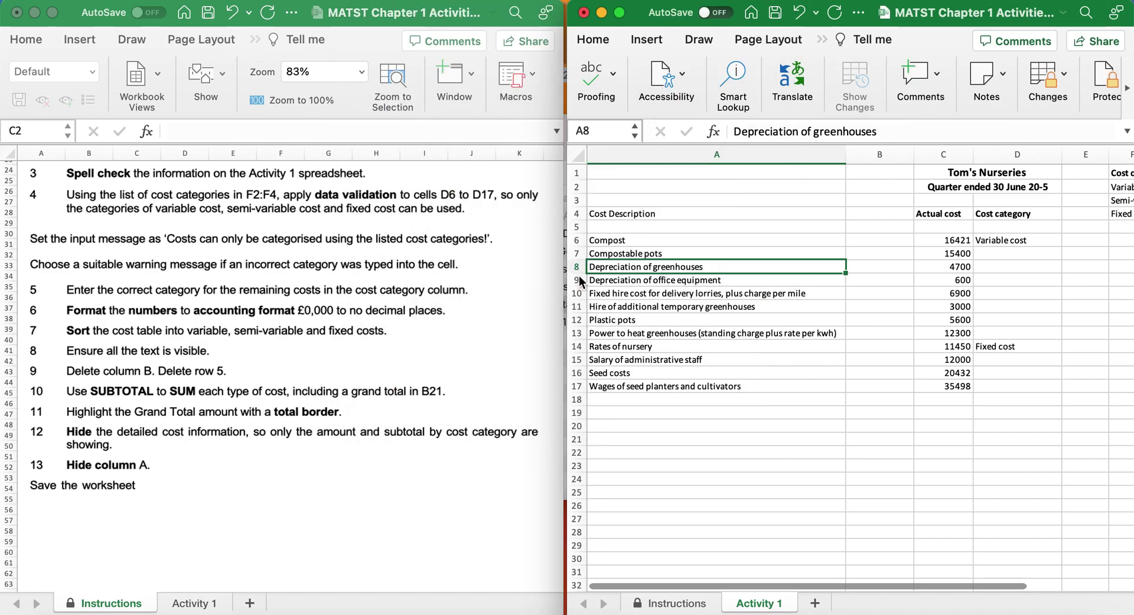
- Apply data validation to D6:D17 that allows only a list sourced from the cost categories in $F$2:$F$4
scroll(134, 351, "down", 1)
scroll(135, 351, "down", 1)
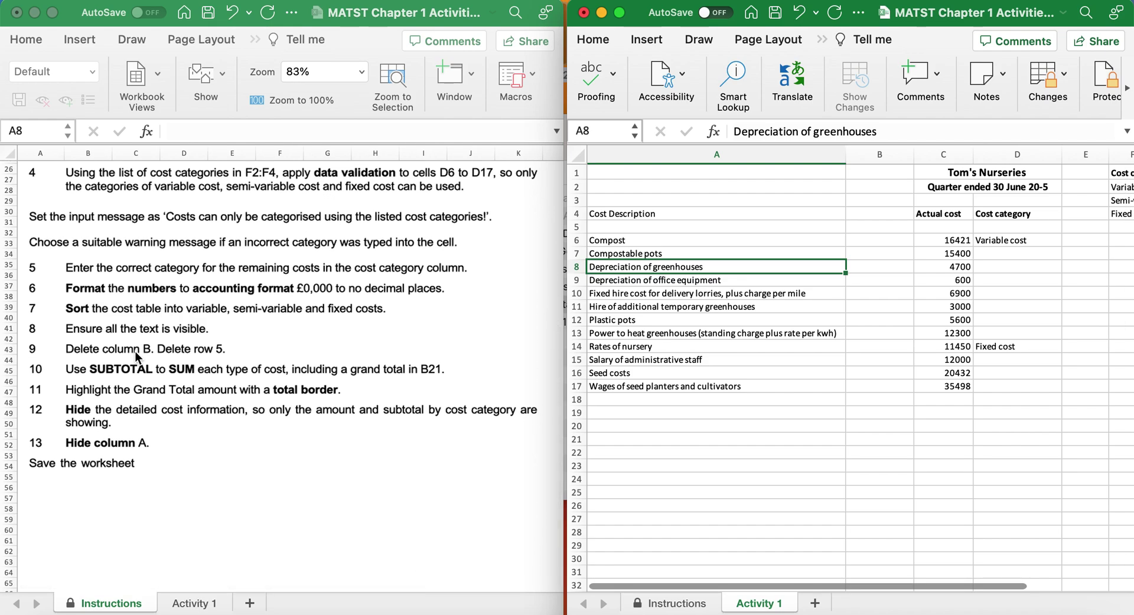
scroll(968, 313, "right", 3)
left_click_drag(1060, 187, 1062, 212)
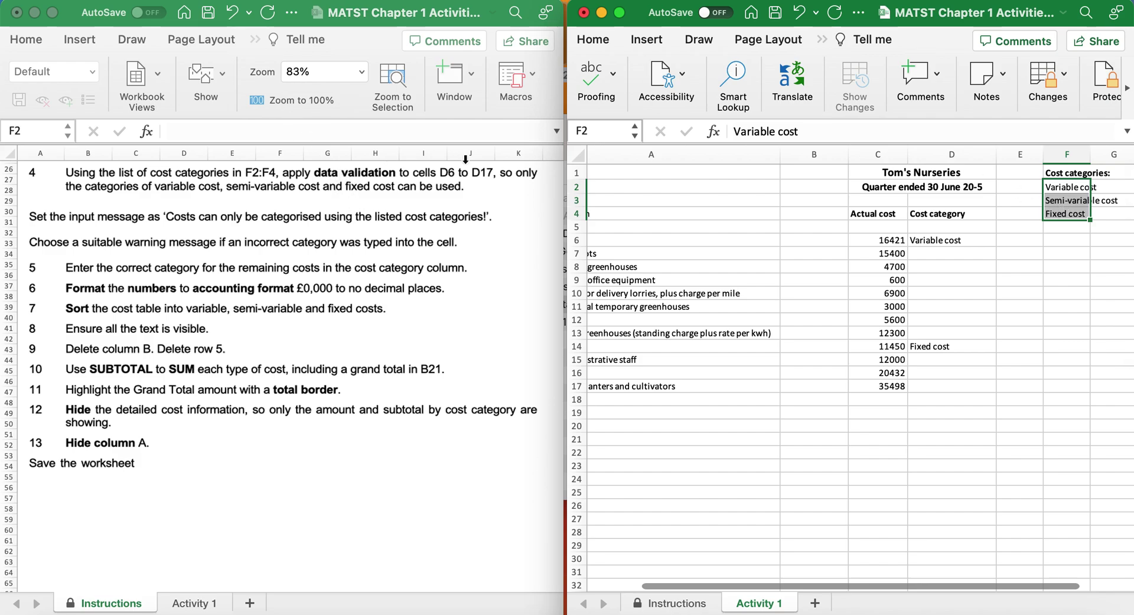
left_click(936, 240)
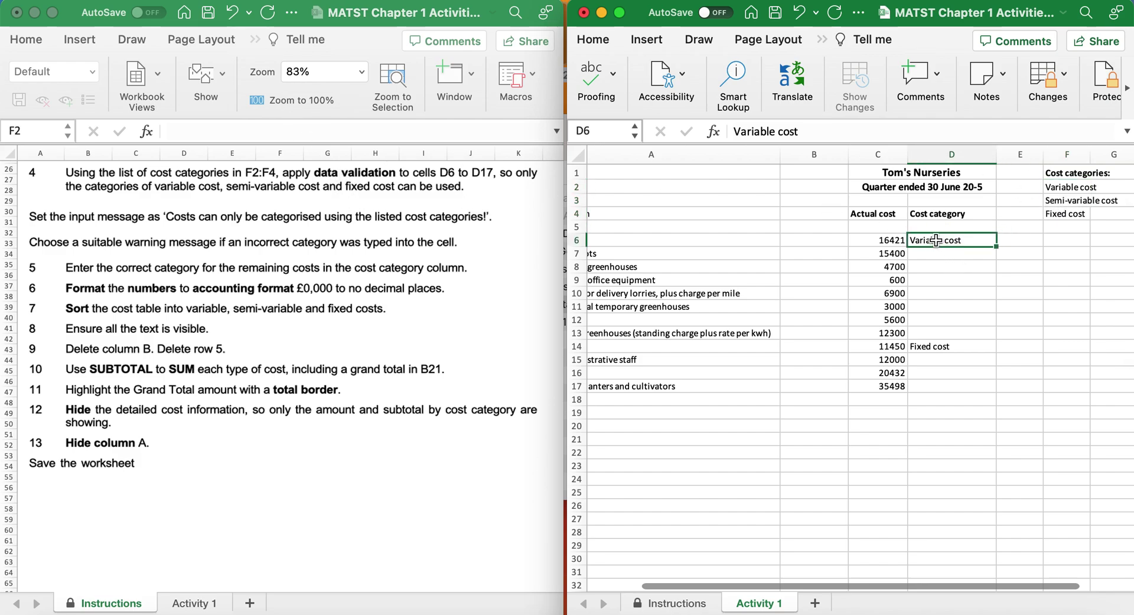
left_click_drag(936, 240, 938, 387)
left_click(824, 39)
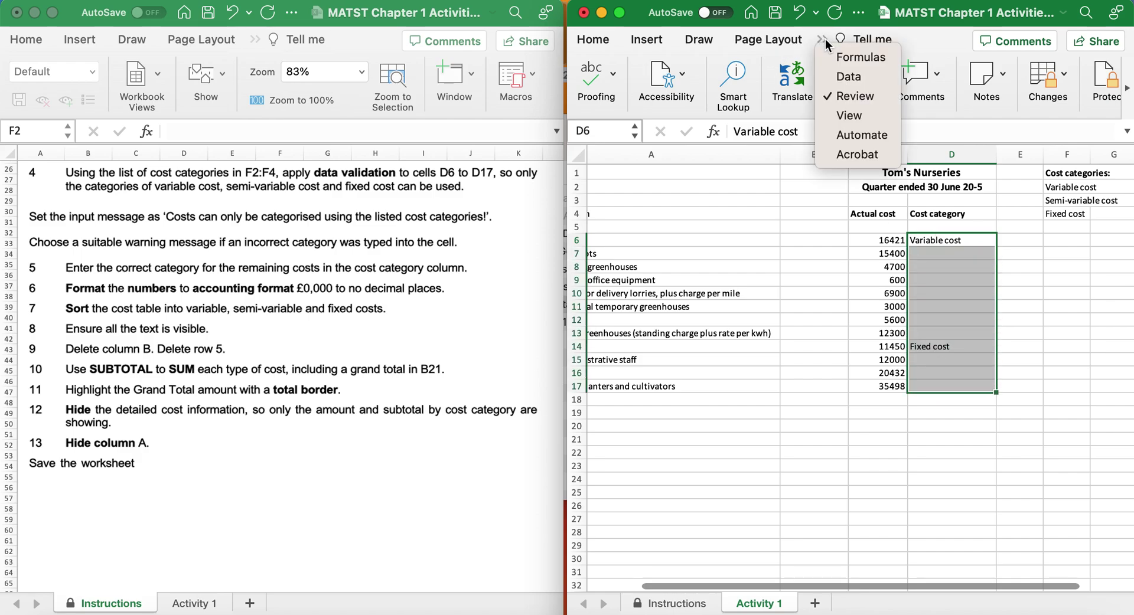
left_click(843, 78)
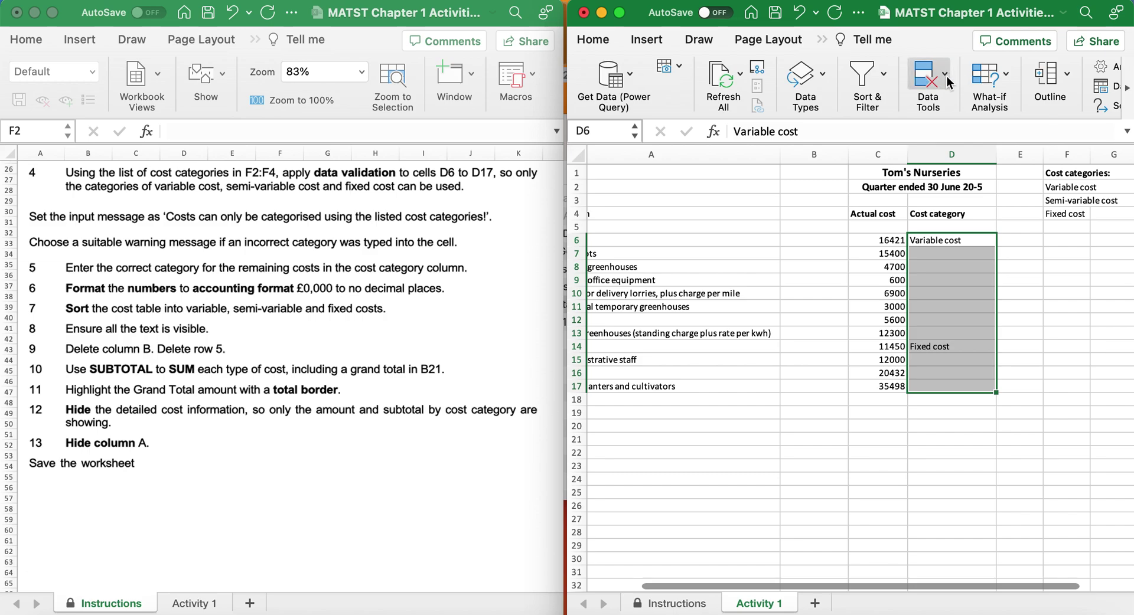
left_click(945, 83)
left_click(957, 136)
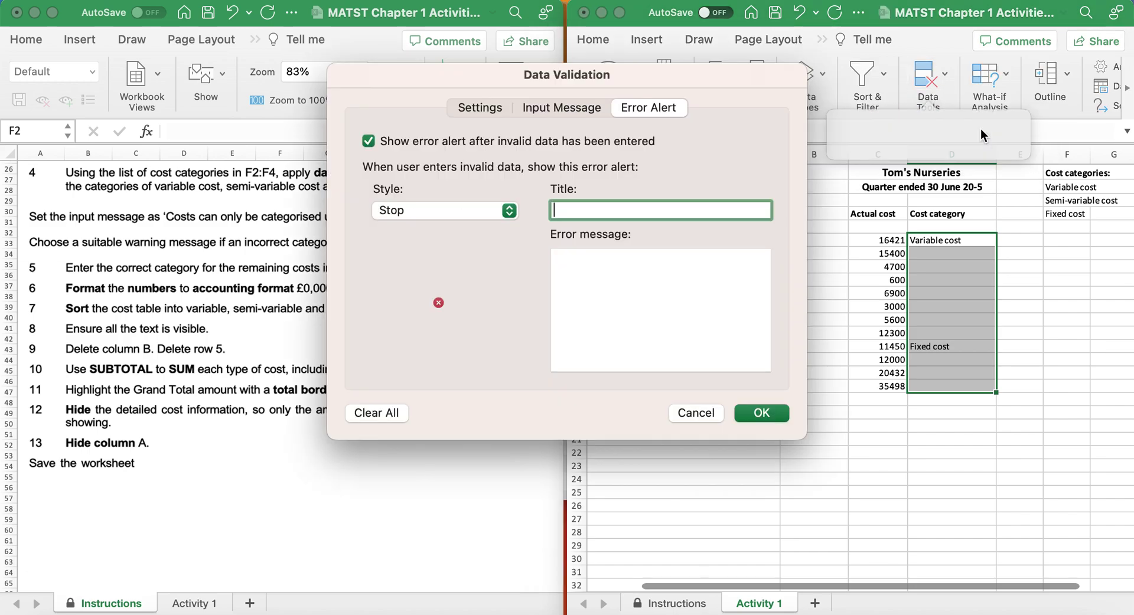
left_click(460, 107)
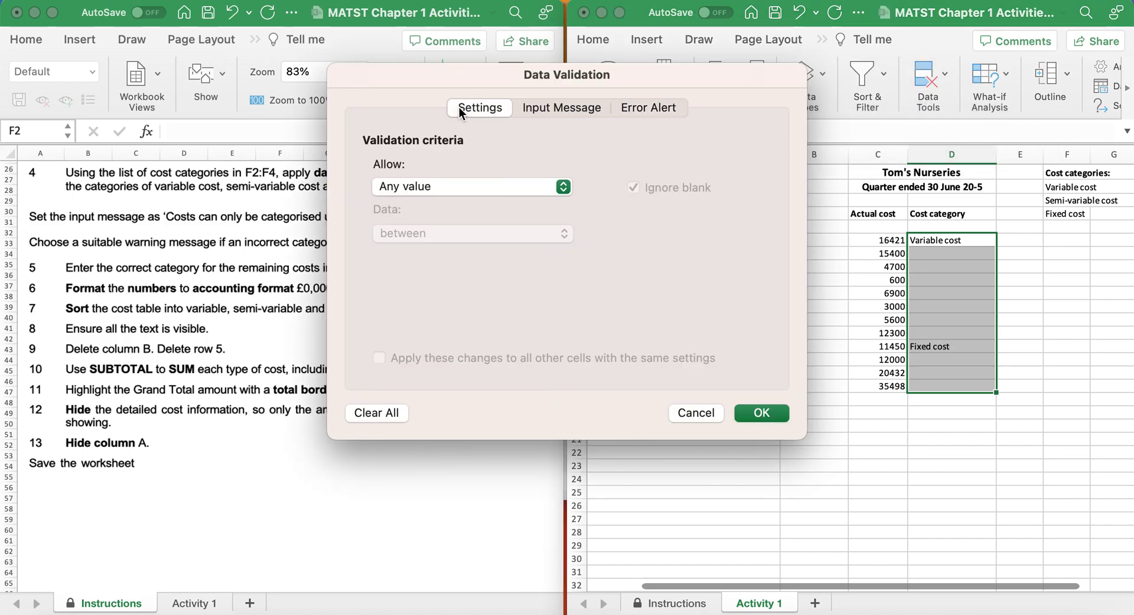
left_click(536, 188)
left_click(416, 251)
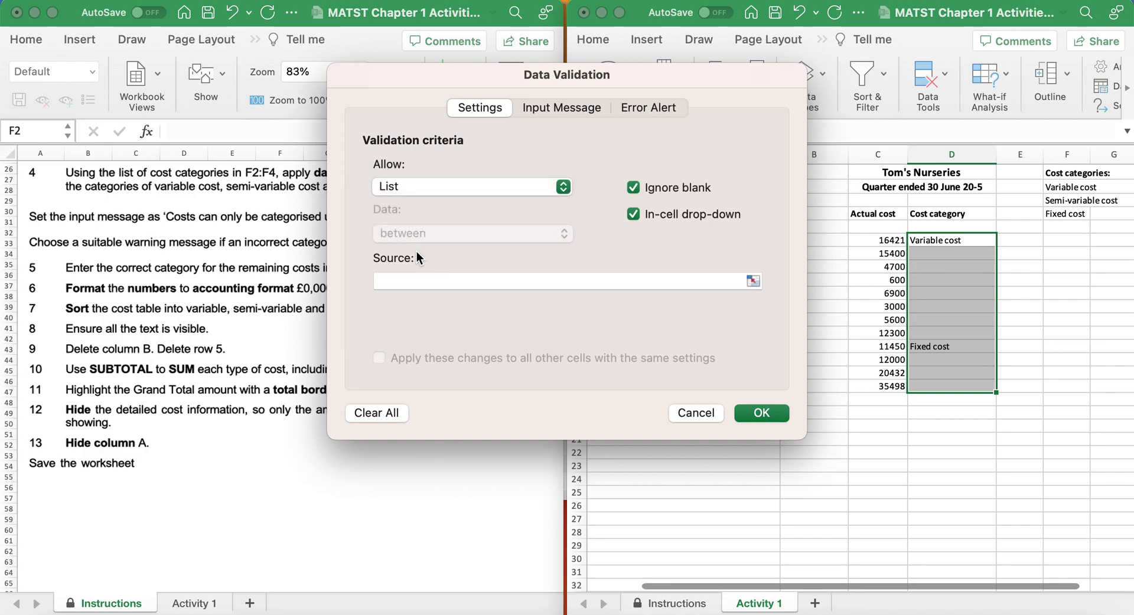
left_click(424, 282)
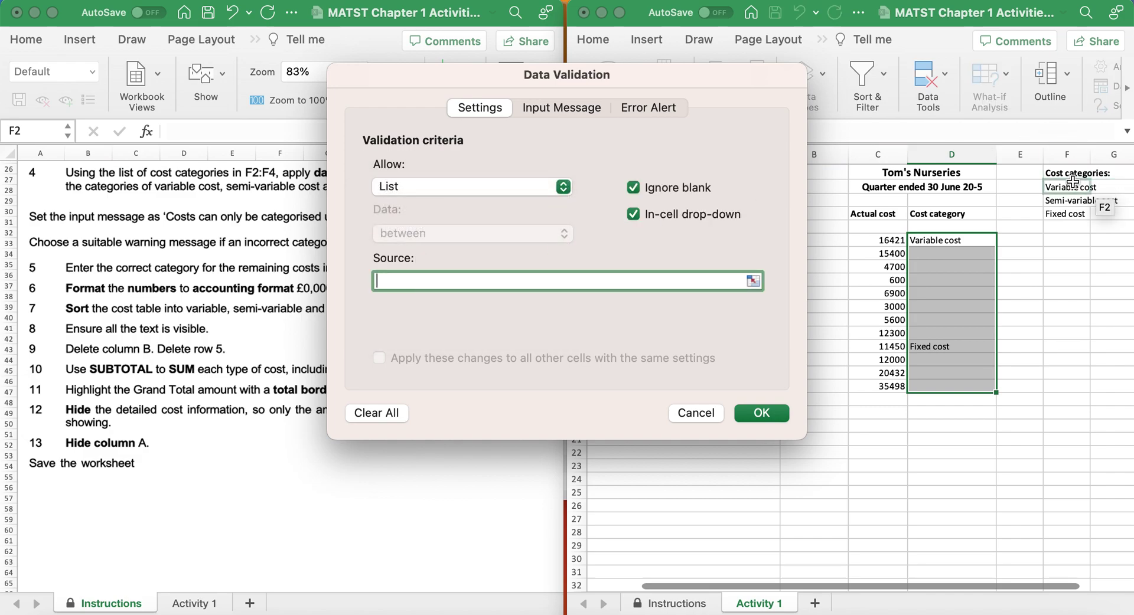
left_click_drag(1072, 181, 1070, 212)
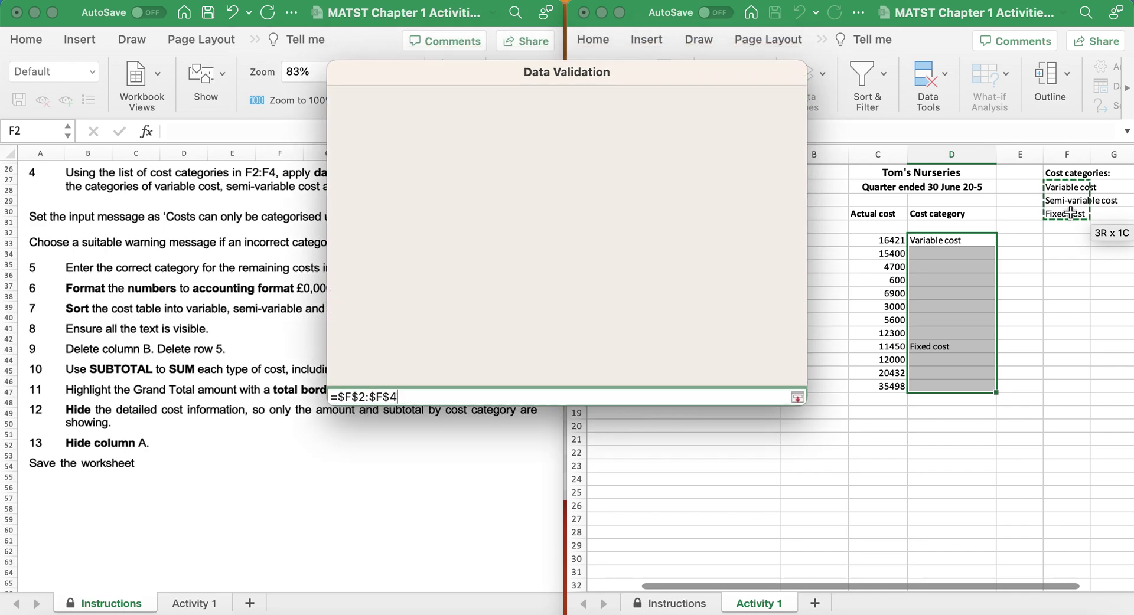
- Set the validation's input message to "Costs can only be categorised using the listed cost categories!"
left_click(565, 104)
left_click_drag(556, 70, 799, 84)
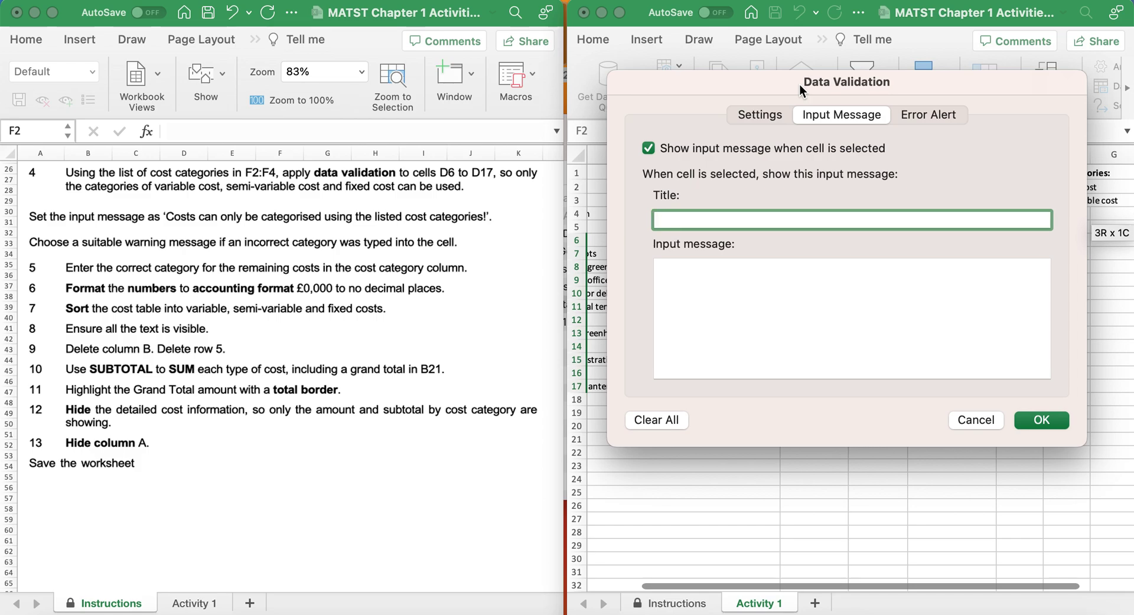
left_click(821, 291)
type("Costs can on")
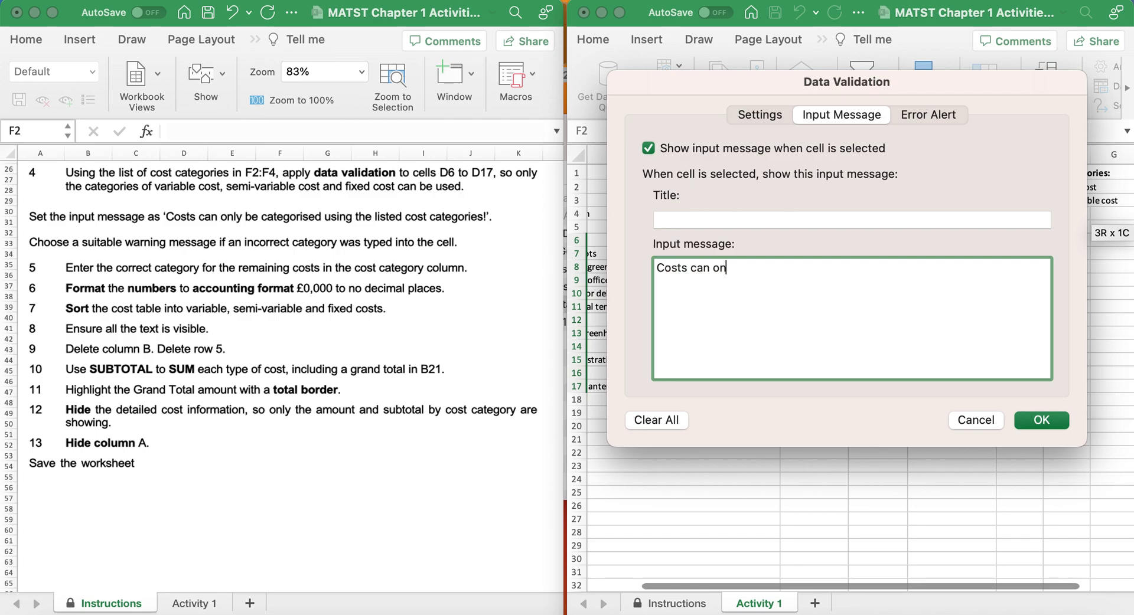
type("ly be categorised")
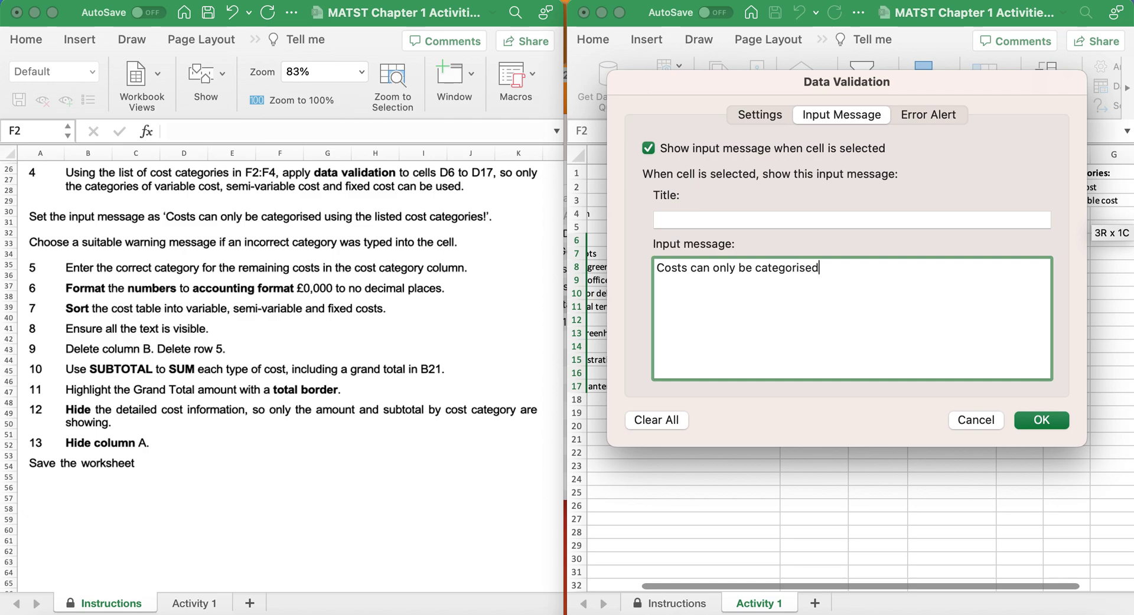
type(" using the listed ")
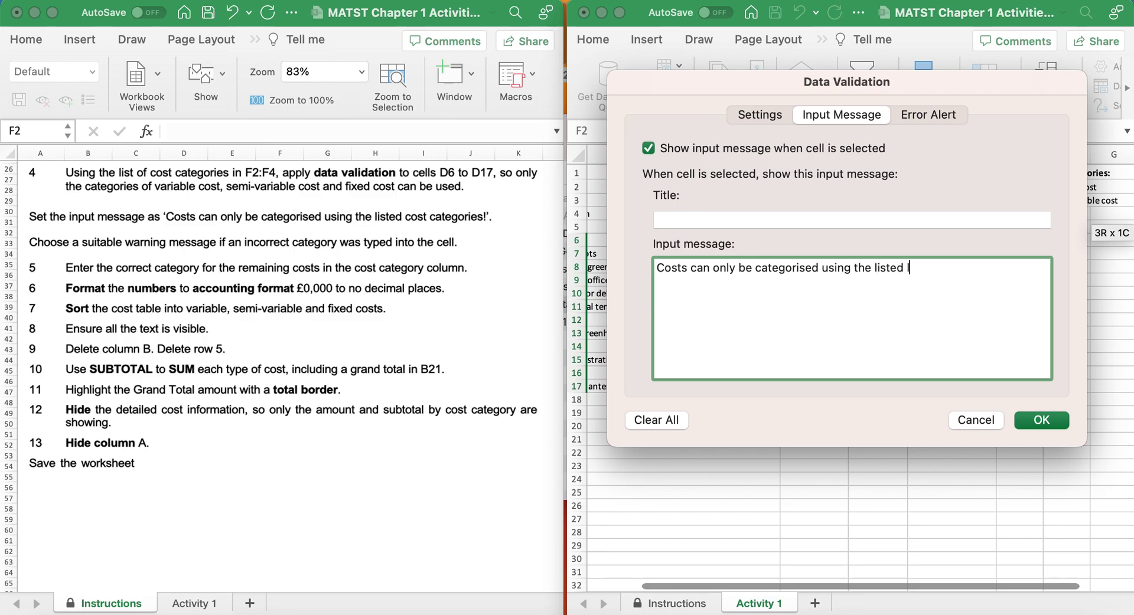
type("cost categories!")
- Set the Stop-style error message to "Please select from the list" and apply the data validation
left_click(919, 120)
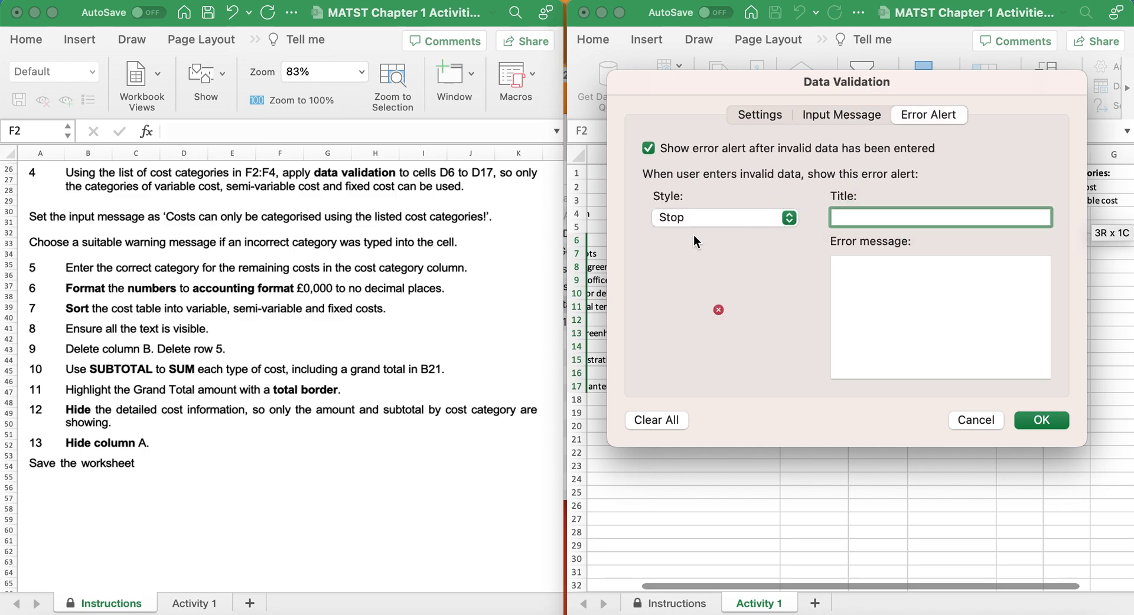
left_click(909, 288)
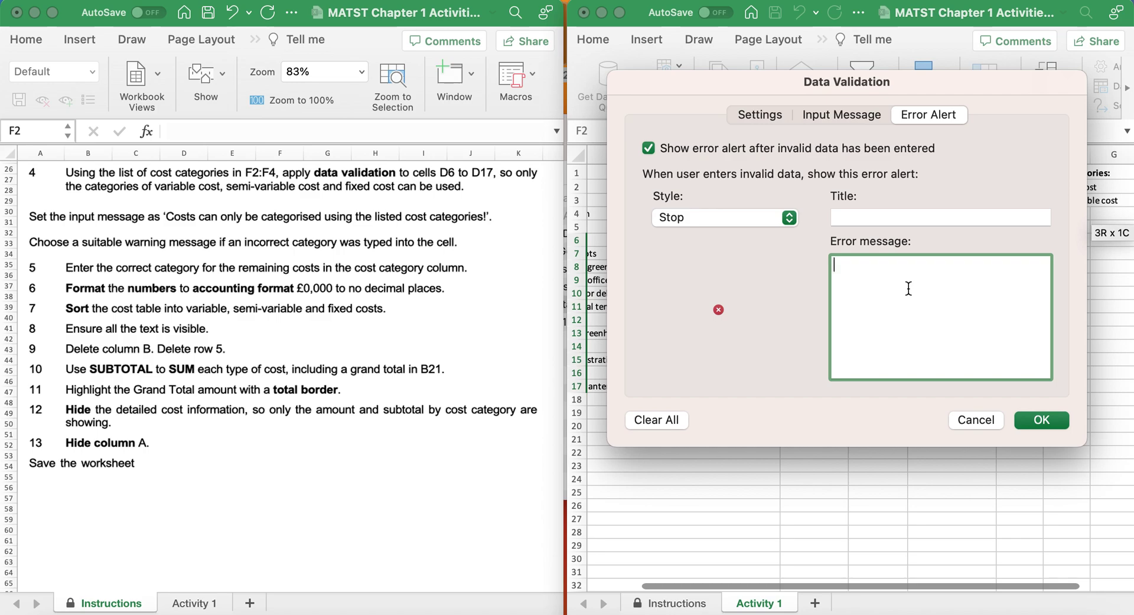
type("Please select from the list")
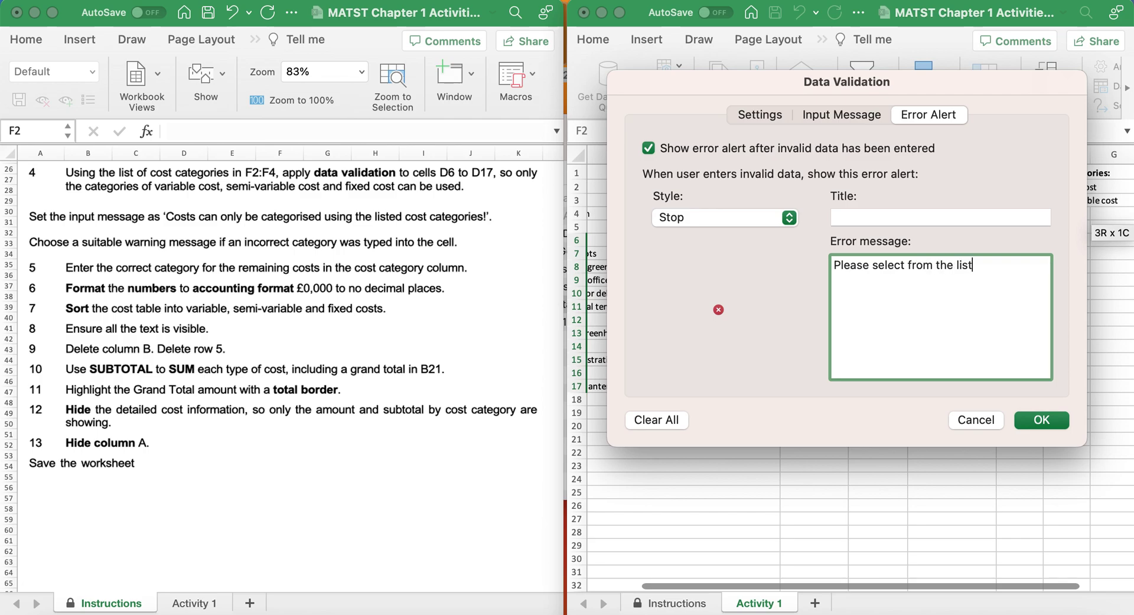
left_click(1039, 421)
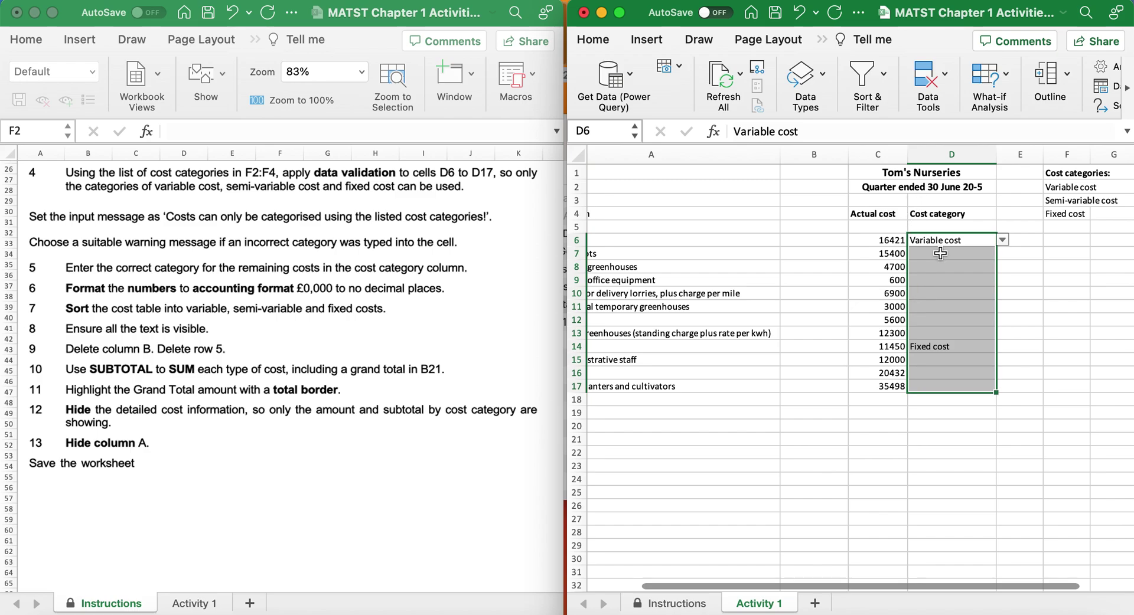
- Test the validation by checking the category choices in D6 and entering "kjhh" in D9, then discard the entry
left_click(1003, 240)
left_click(1003, 240)
left_click(951, 279)
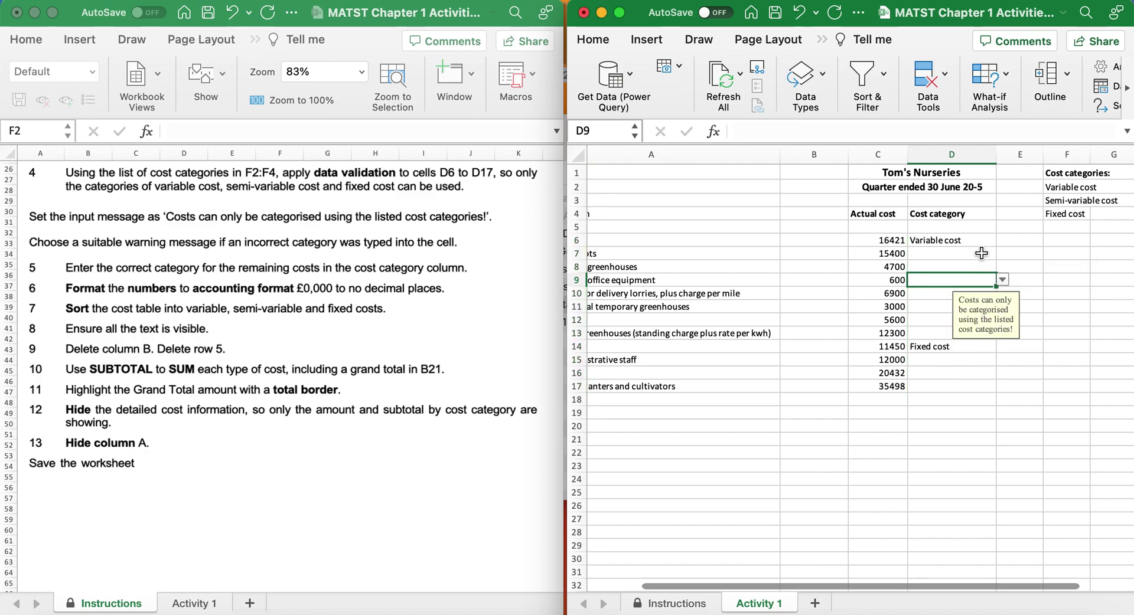
type("kjhh")
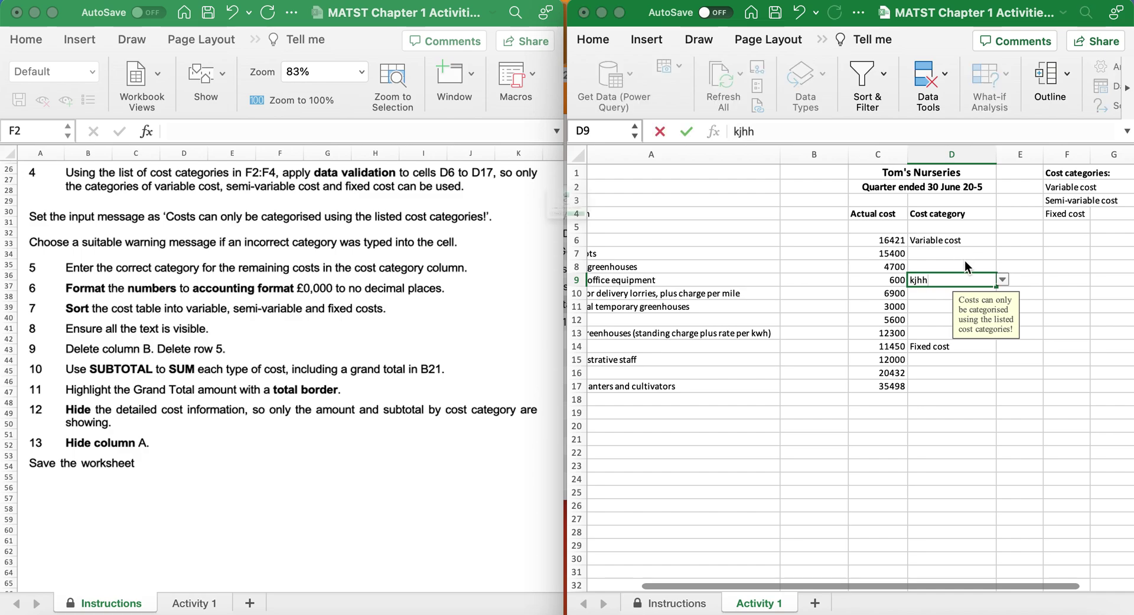
key("Return")
left_click(615, 268)
key("BackSpace")
- Categorise compostable pots in D7 as Variable cost
left_click(953, 254)
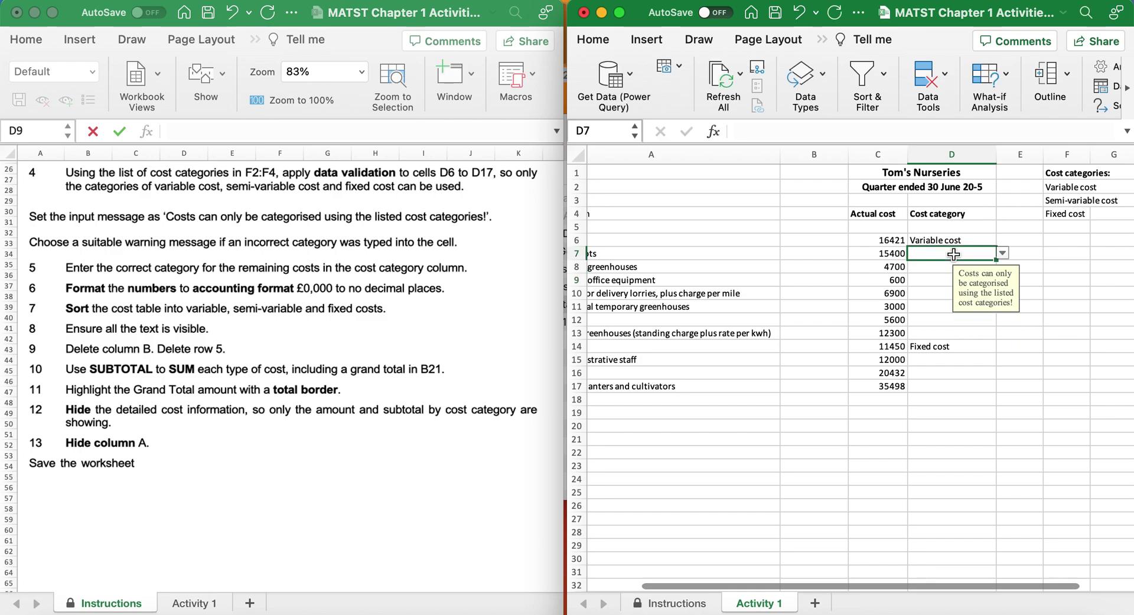
scroll(156, 411, "down", 5)
scroll(157, 411, "down", 1)
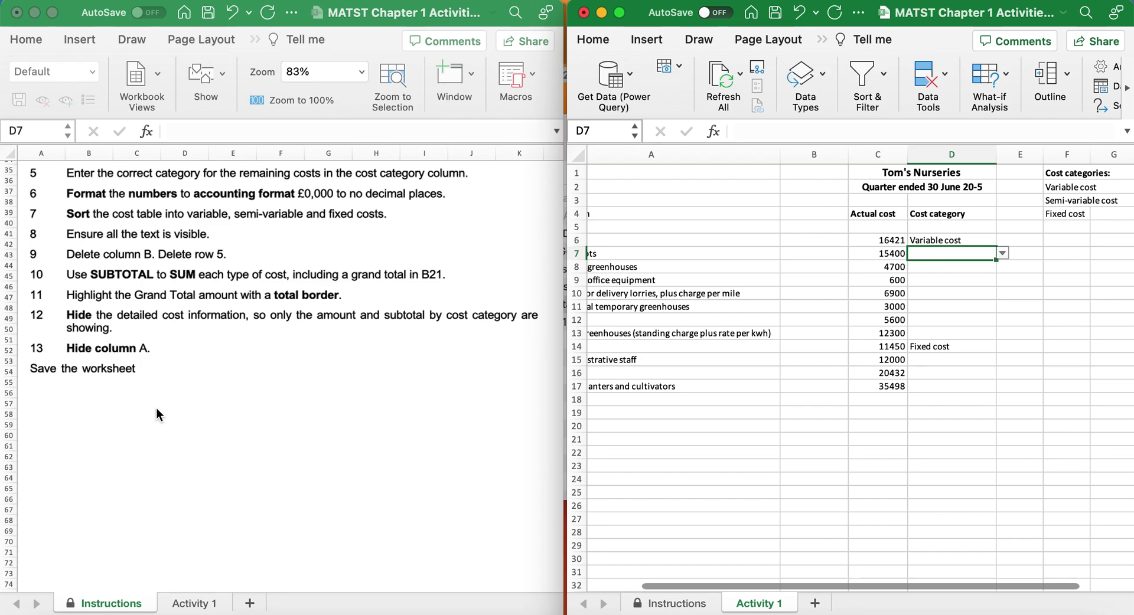
scroll(156, 407, "down", 1)
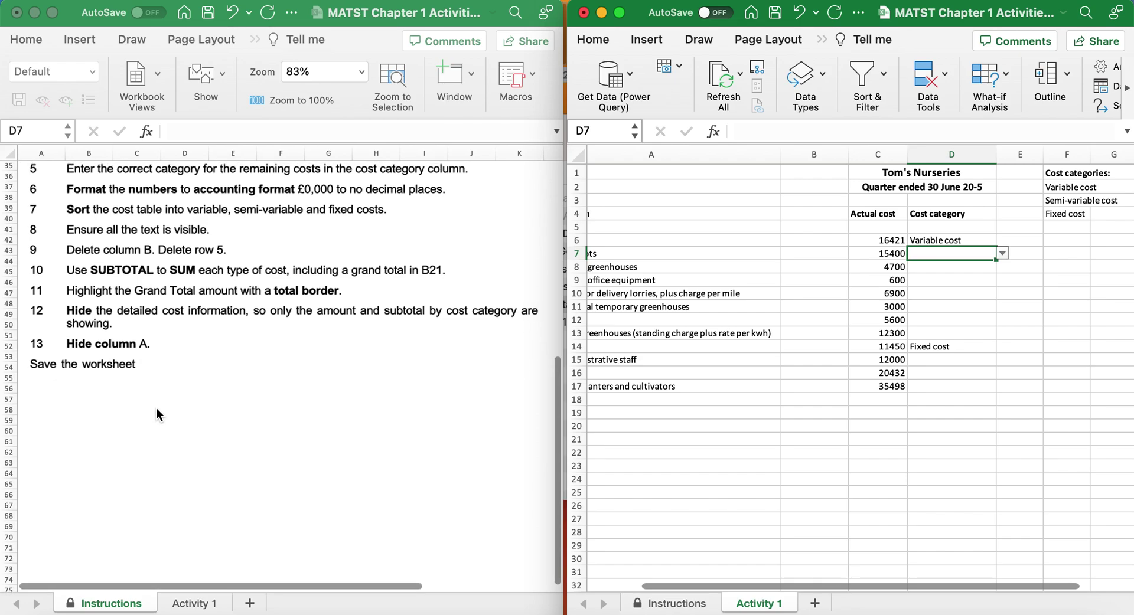
scroll(822, 383, "left", 3)
scroll(822, 384, "left", 1)
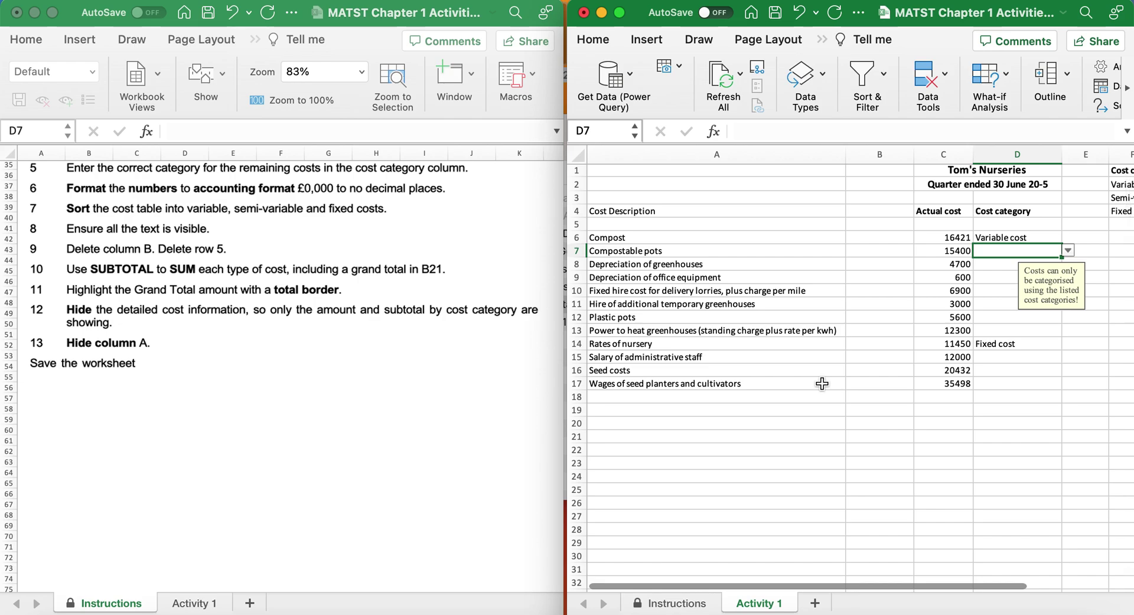
left_click(1071, 252)
left_click(1047, 269)
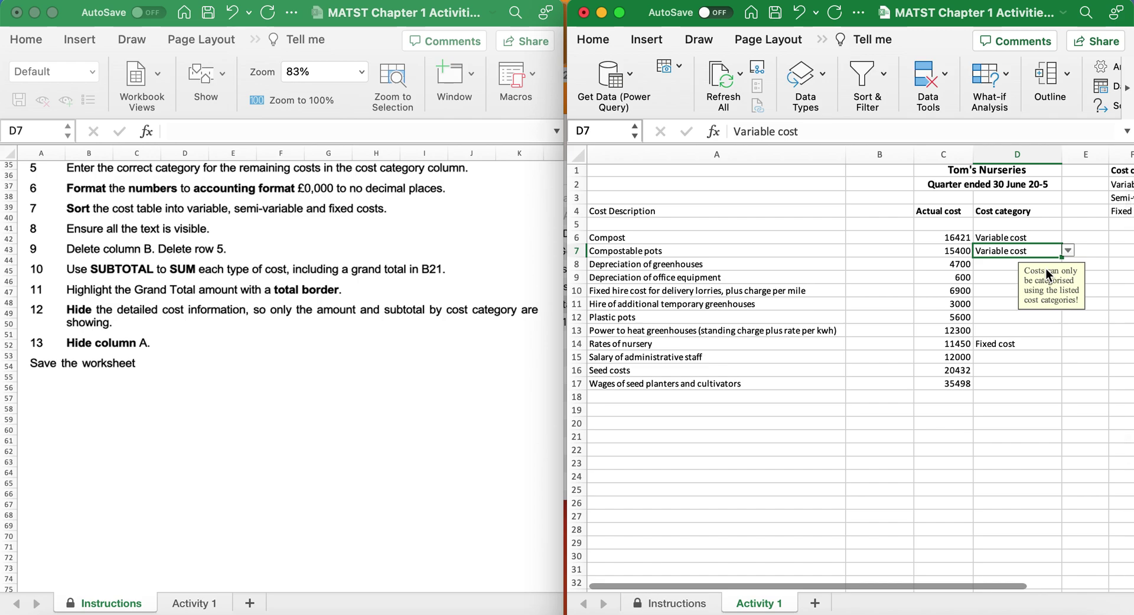
- Categorise depreciation of greenhouses in D8 and depreciation of office equipment in D9 as Fixed cost
left_click(990, 266)
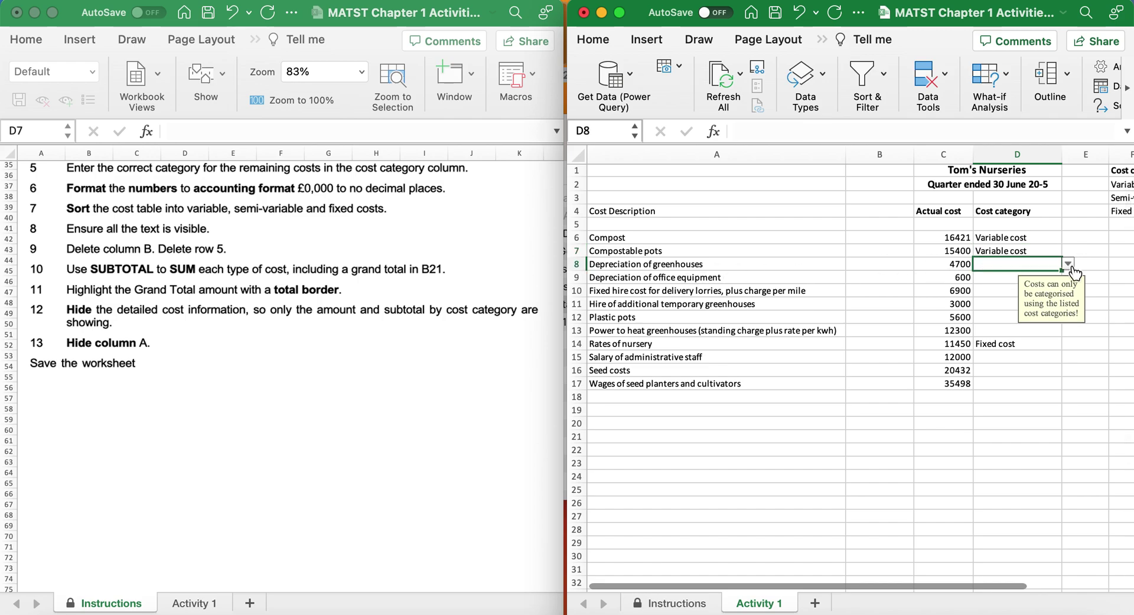
left_click(1069, 264)
left_click(1039, 311)
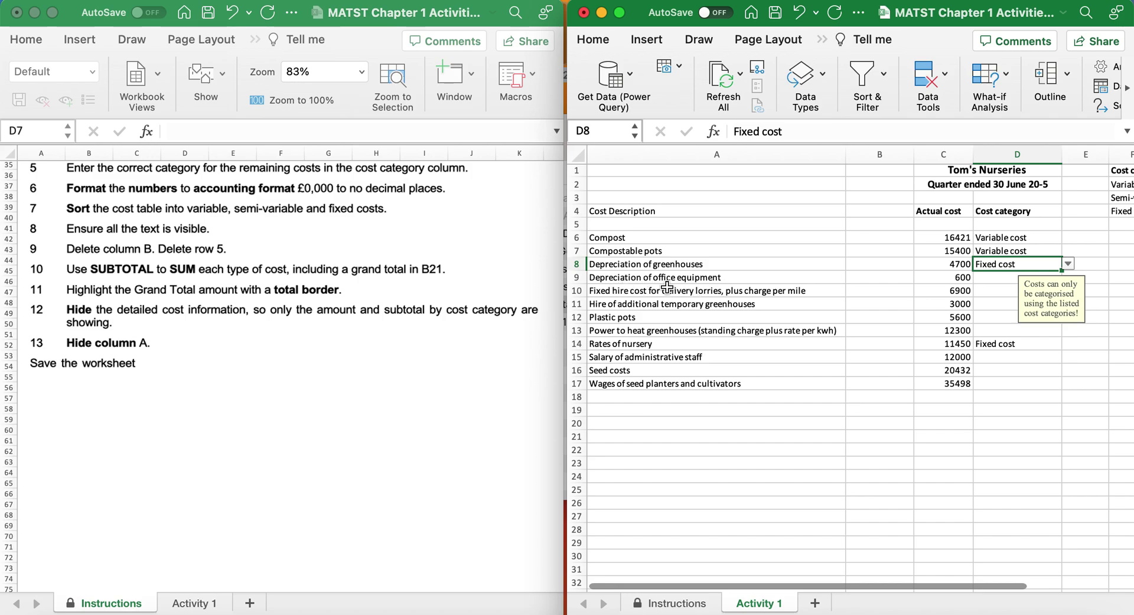
left_click(999, 276)
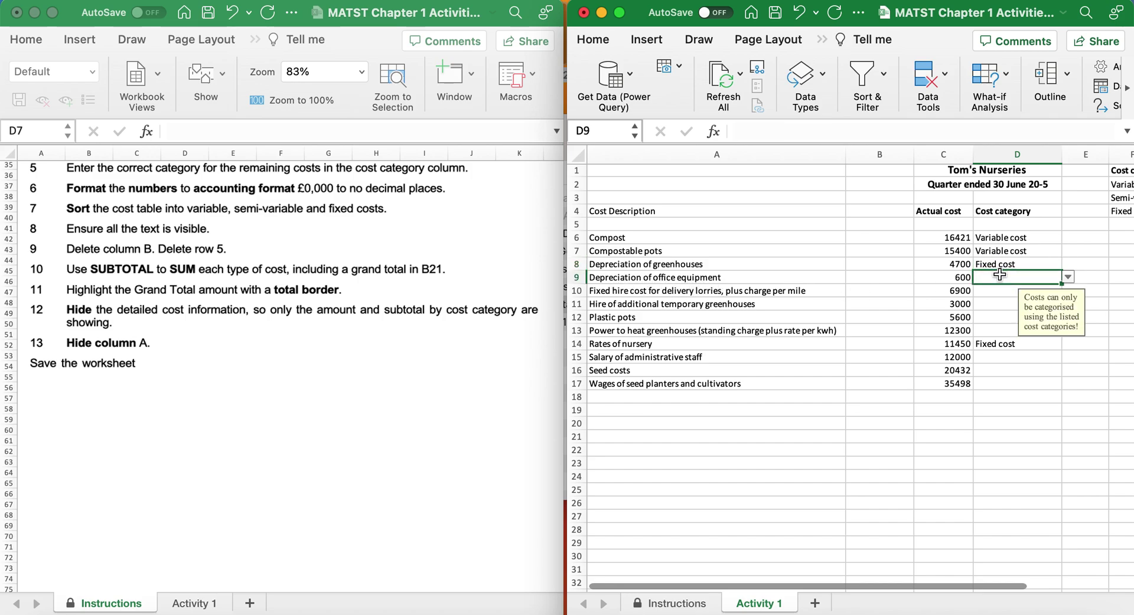
left_click(1068, 277)
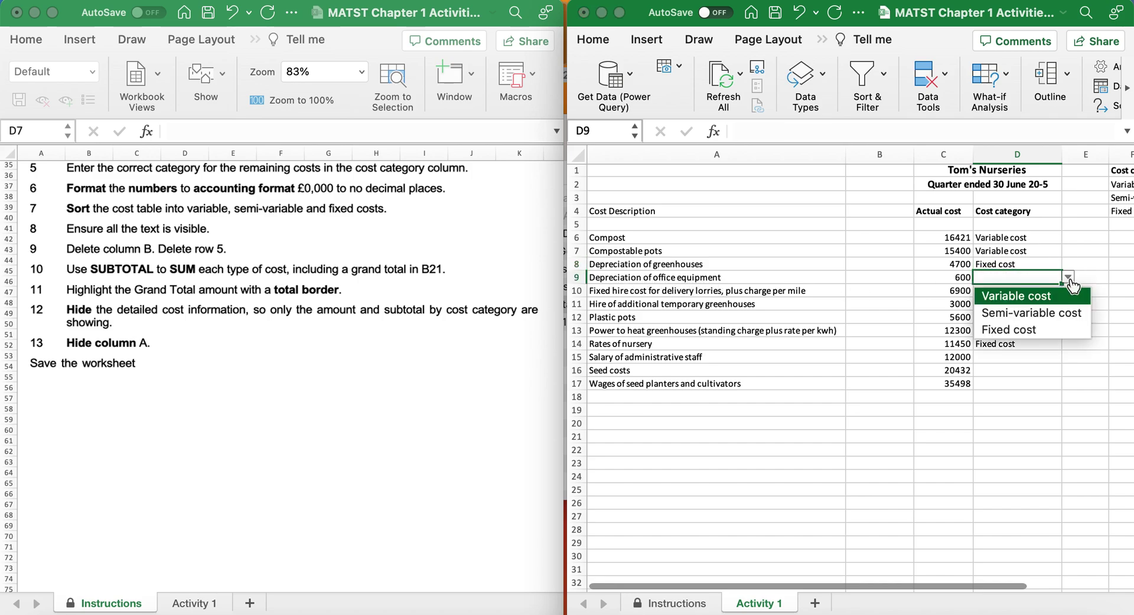
left_click(1027, 330)
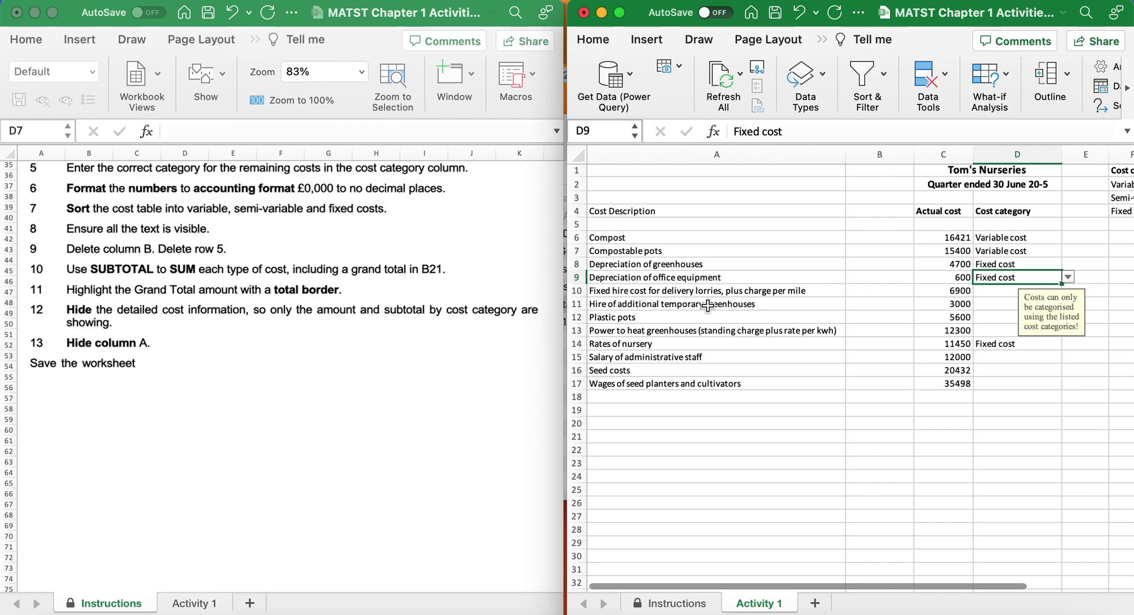
- Categorise the delivery lorry hire in D10 as Semi-variable cost and the temporary greenhouse hire in D11 as Fixed cost
left_click(985, 296)
left_click(1068, 290)
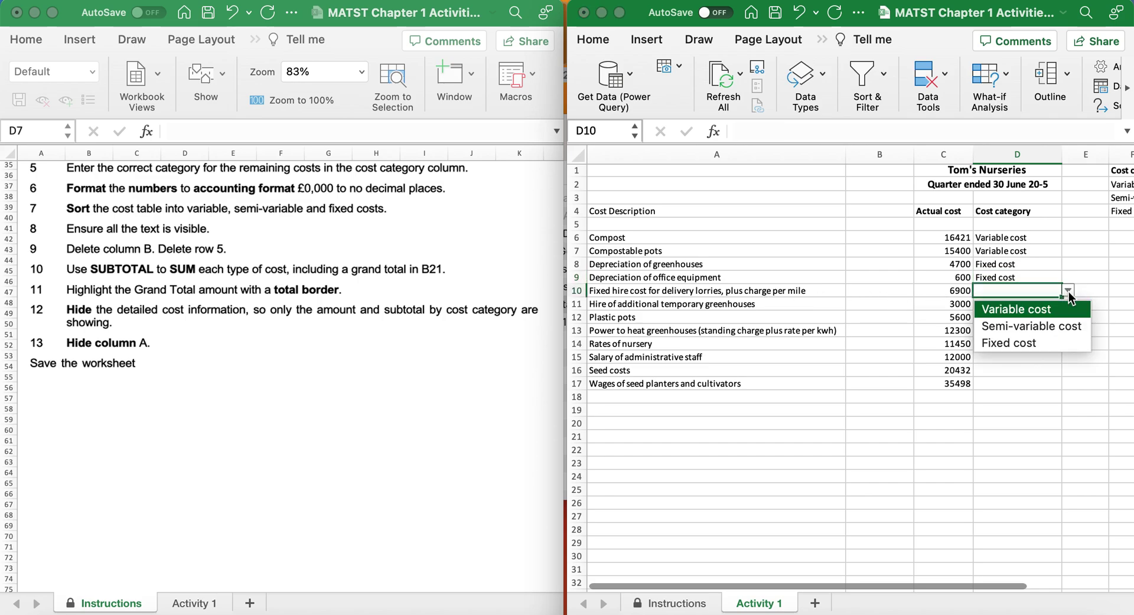
left_click(1029, 331)
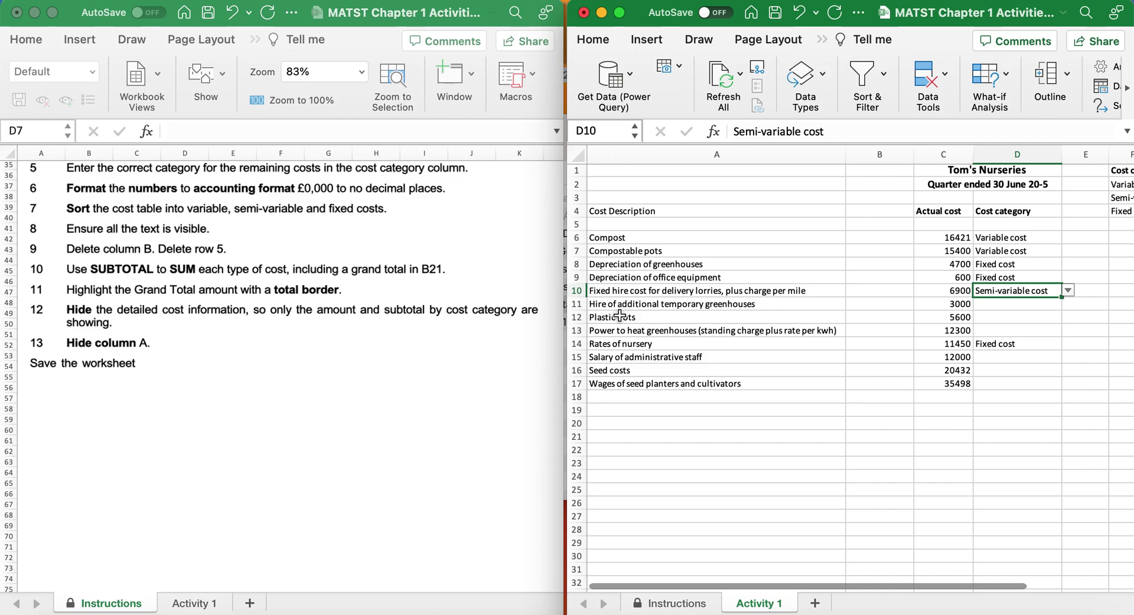
left_click(993, 306)
left_click(1068, 303)
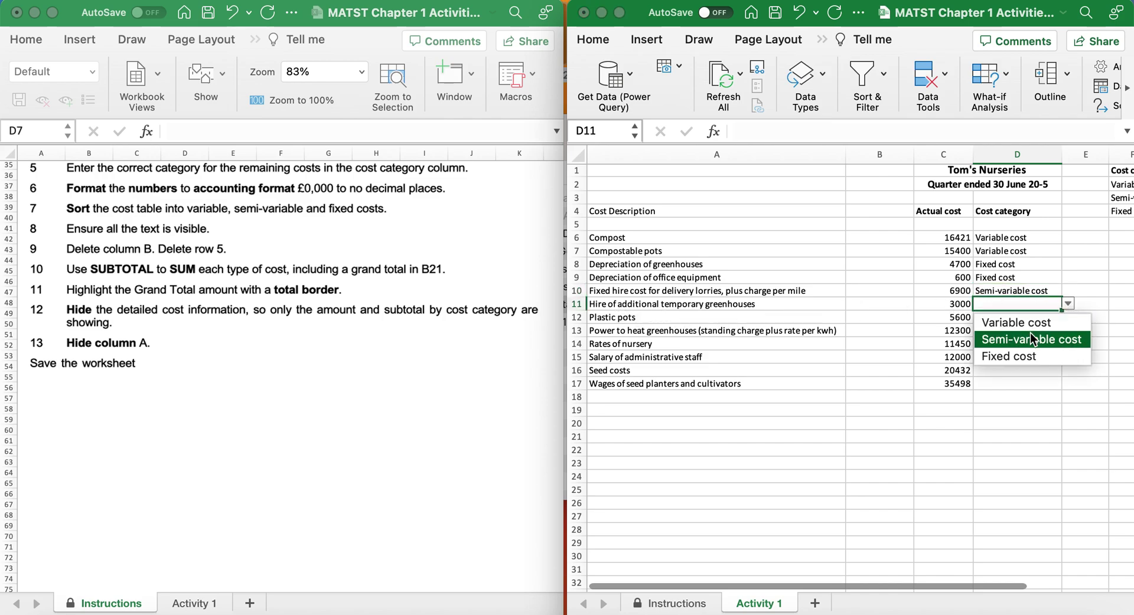
left_click(1022, 357)
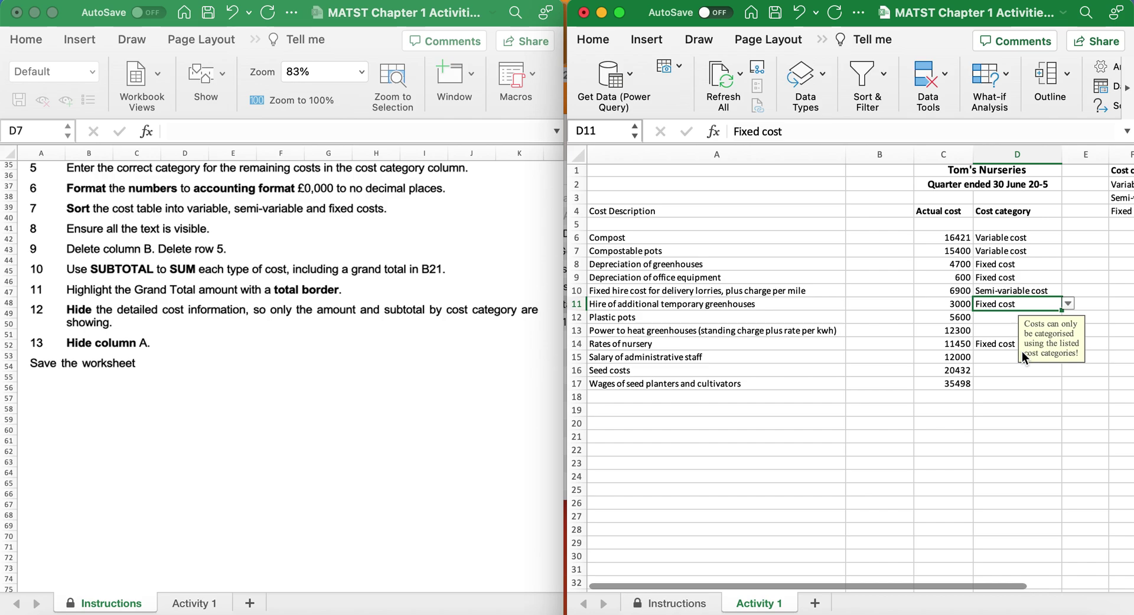
- Categorise plastic pots in D12 as Variable cost and power to heat greenhouses in D13 as Semi-variable cost
left_click(1005, 317)
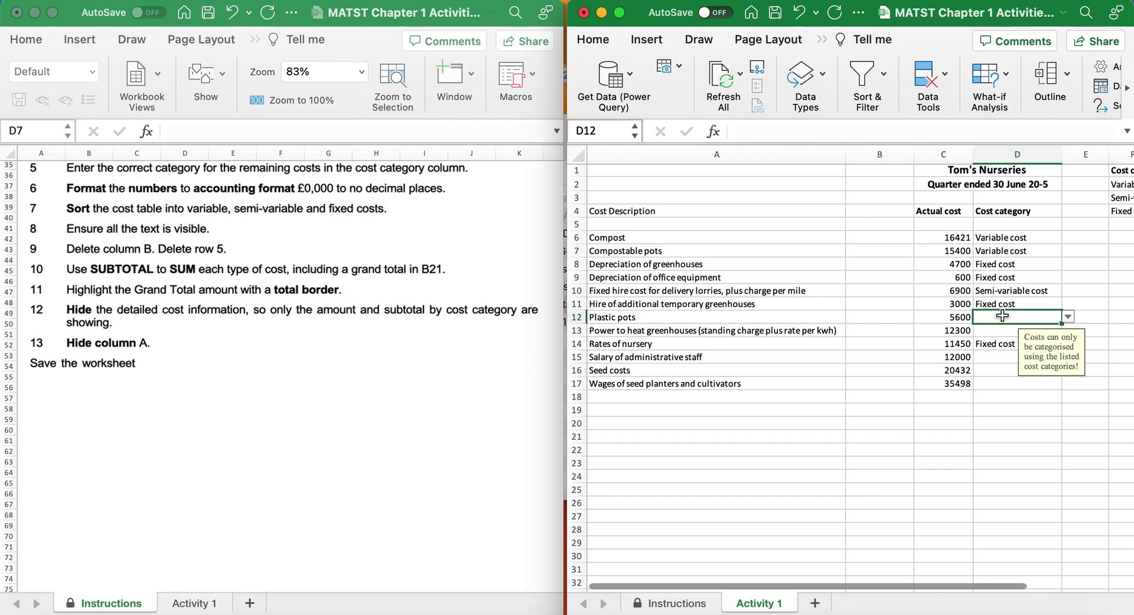
left_click(1067, 317)
left_click(1019, 336)
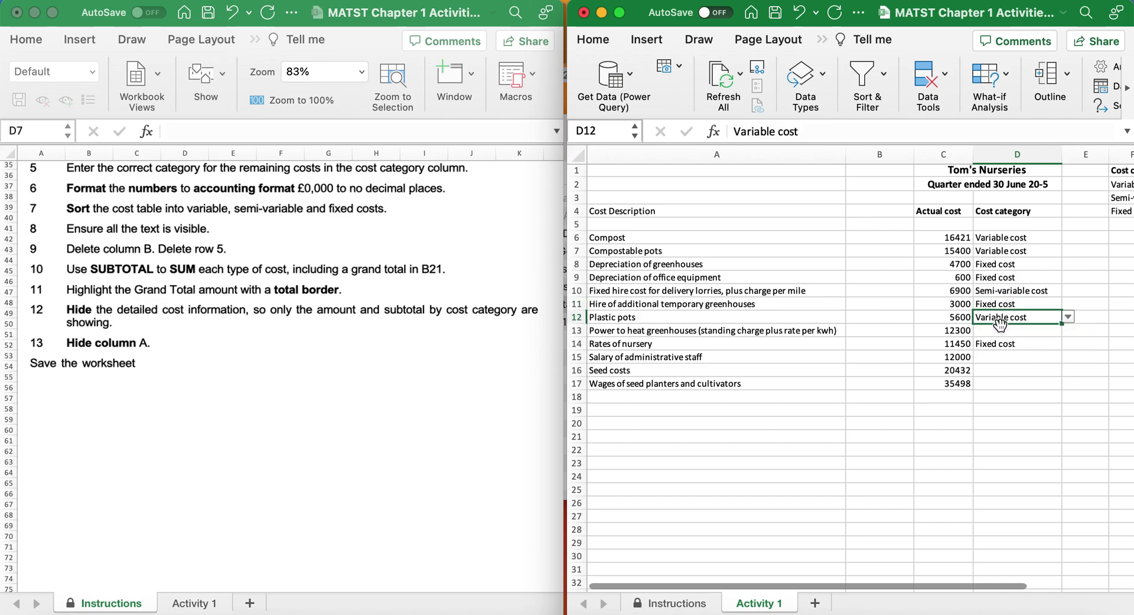
left_click(995, 331)
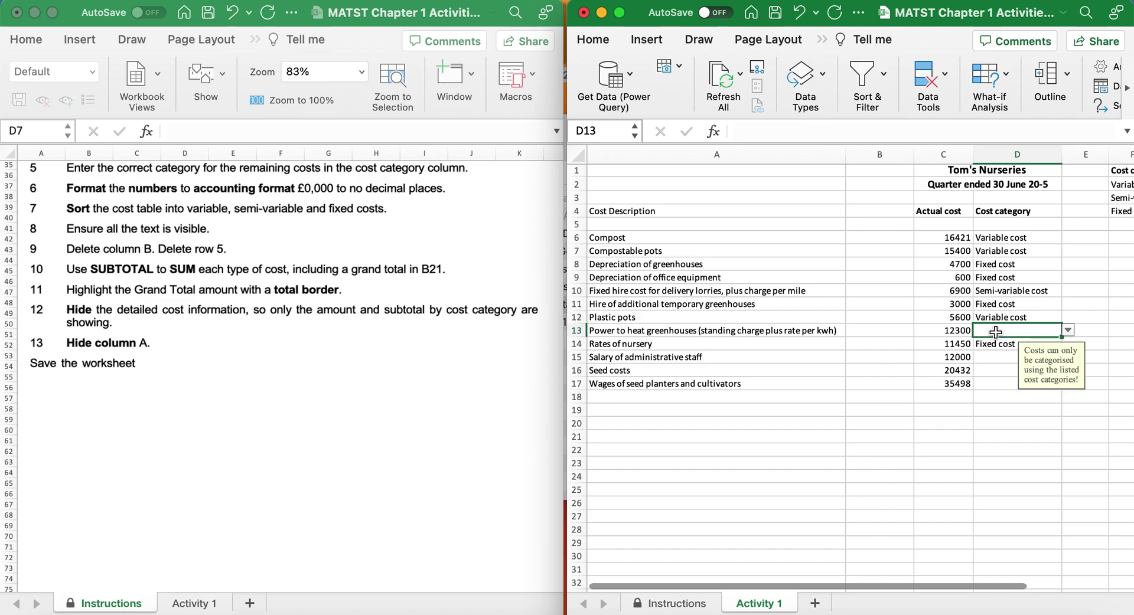
left_click(1068, 331)
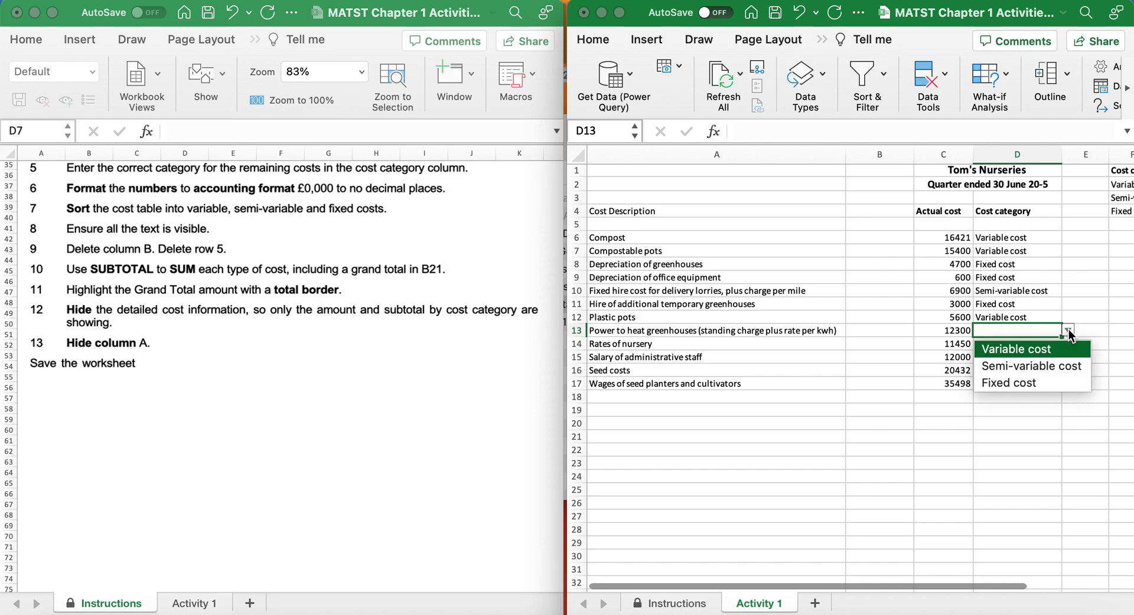
left_click(1051, 366)
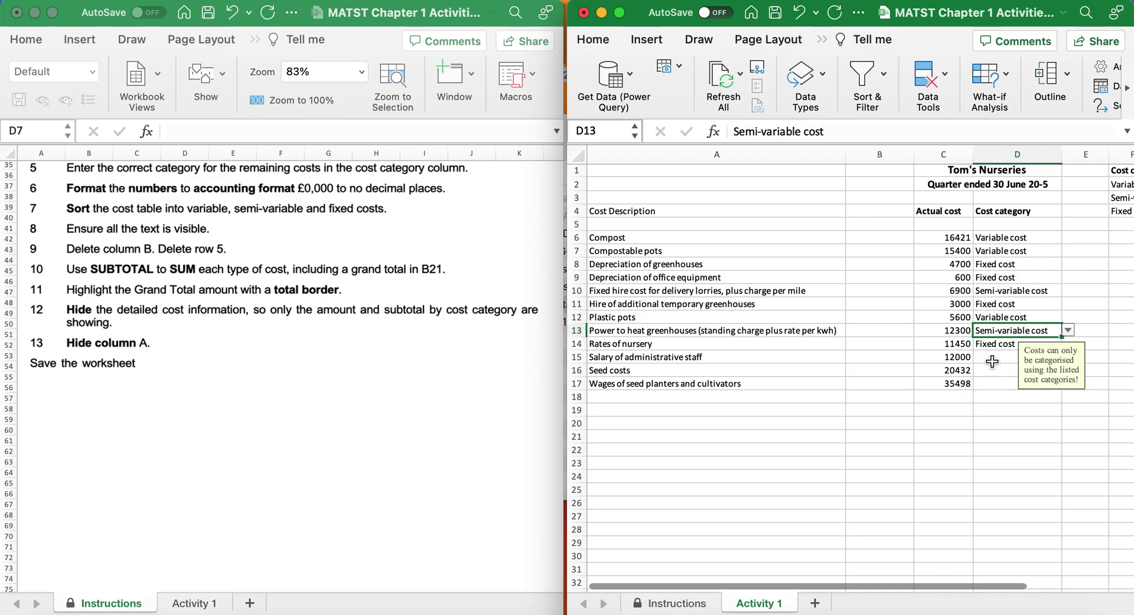
- Categorise the salary of administrative staff in D15 as Fixed cost
left_click(993, 358)
left_click(1066, 357)
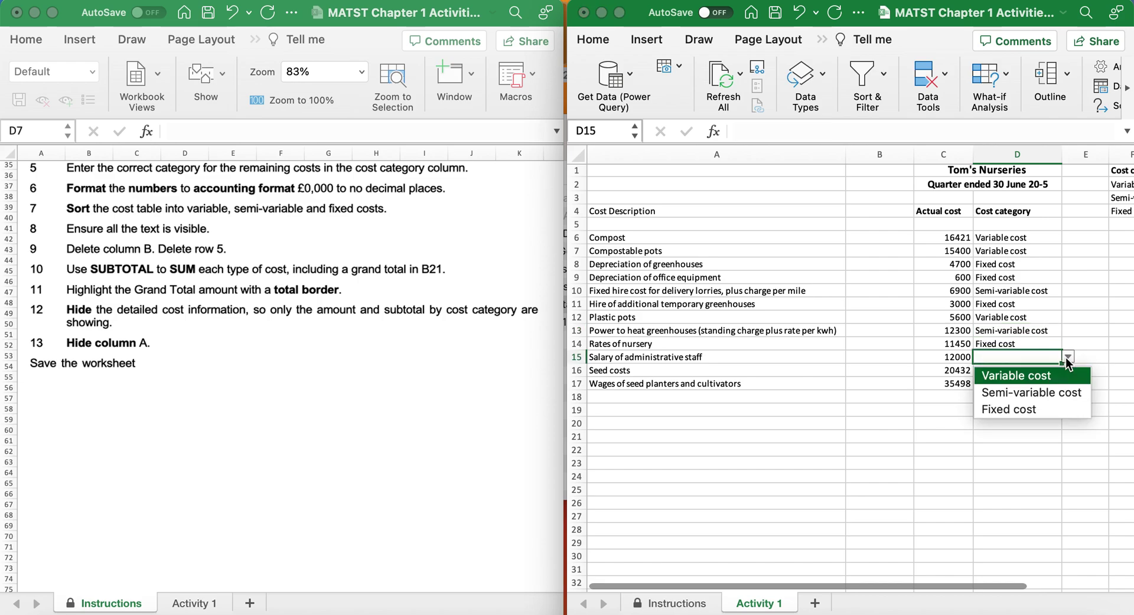
left_click(1050, 407)
- Categorise seed costs in D16 and wages of seed planters and cultivators in D17 as Variable cost
left_click(1019, 370)
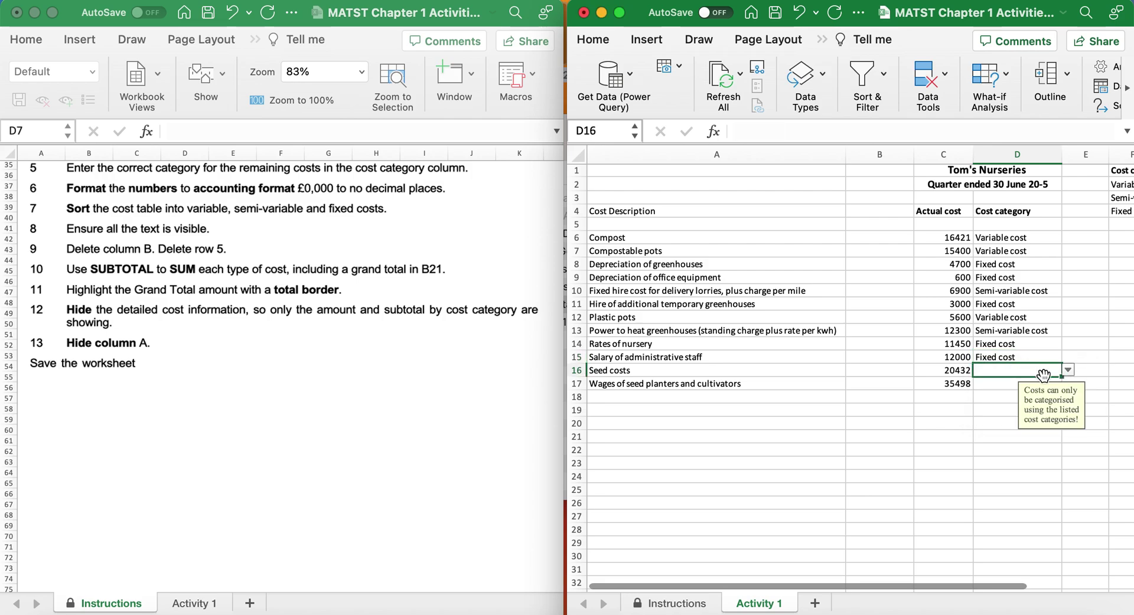
left_click(1068, 371)
left_click(1063, 390)
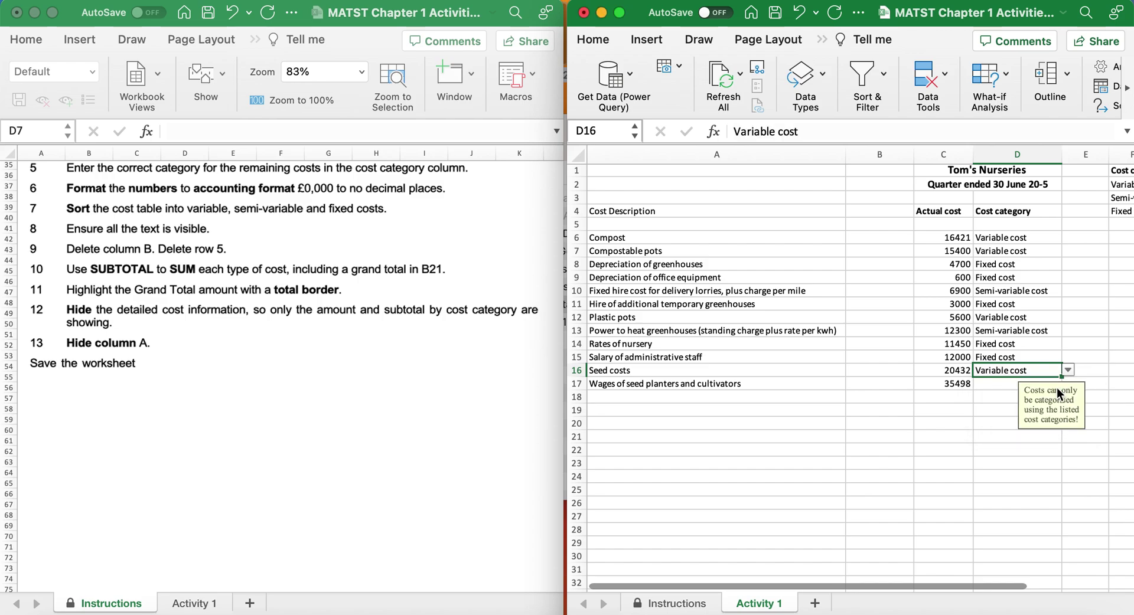
left_click(1004, 385)
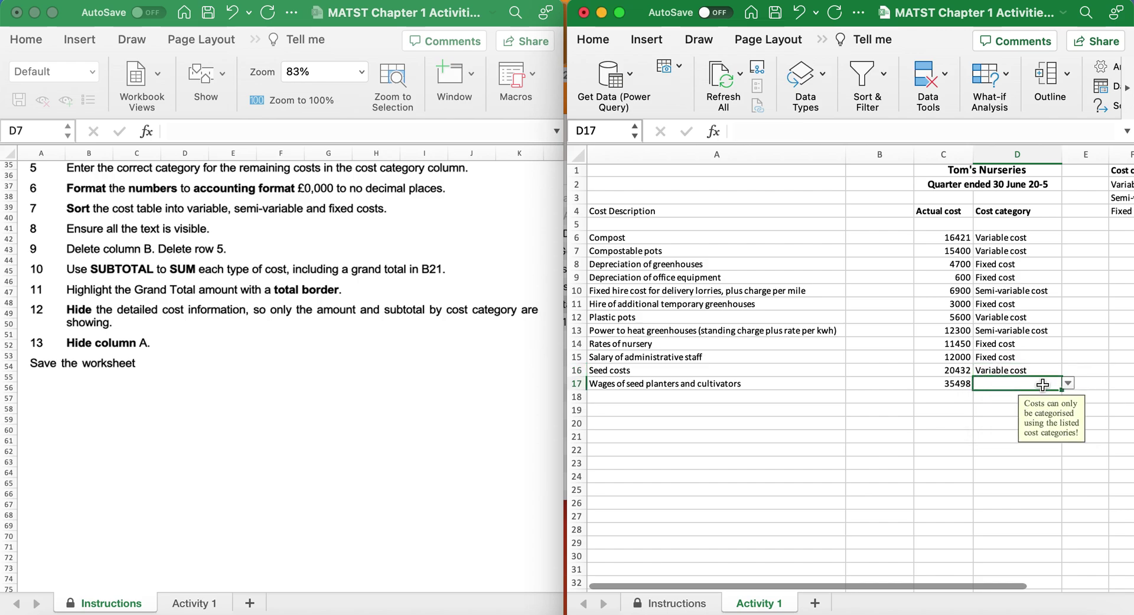
left_click(1068, 383)
left_click(1044, 402)
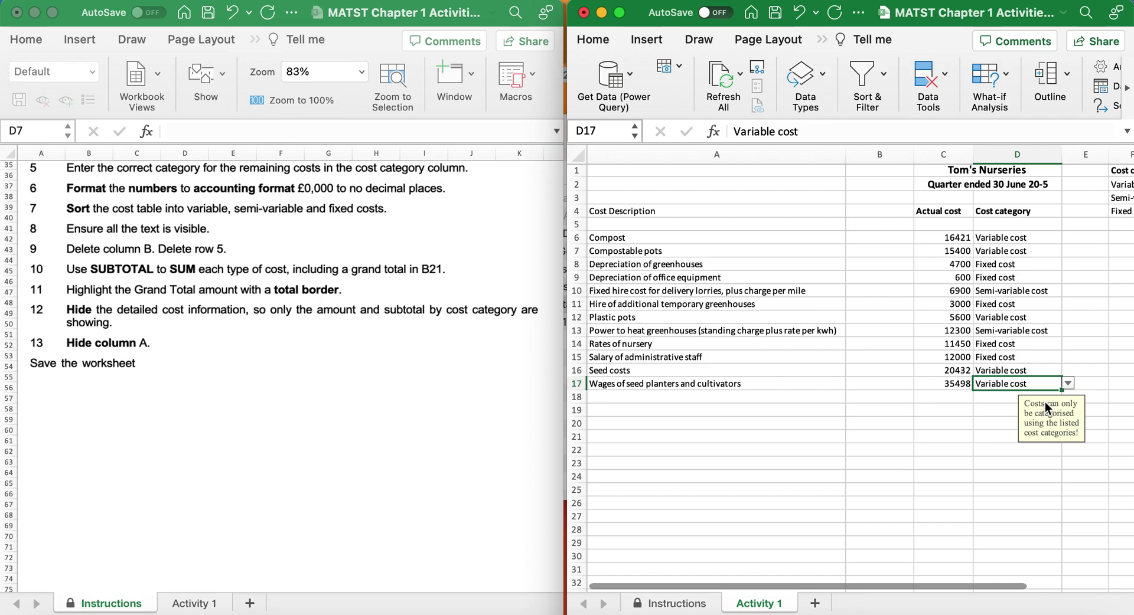
- Format the actual costs in C6:C17 as Accounting with the £ symbol and 0 decimal places
scroll(485, 274, "down", 2)
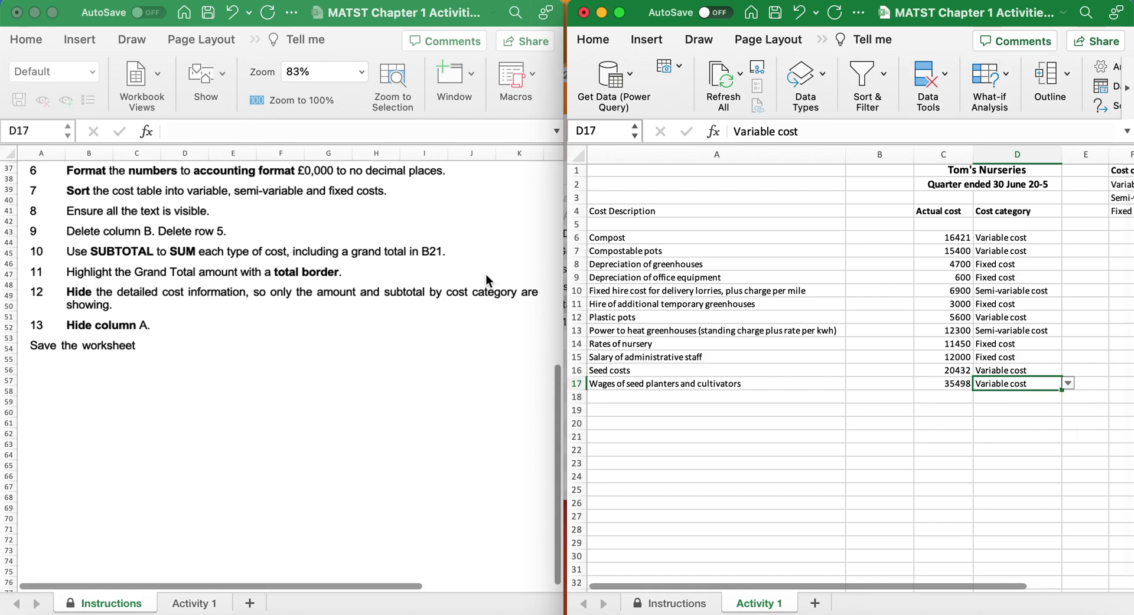
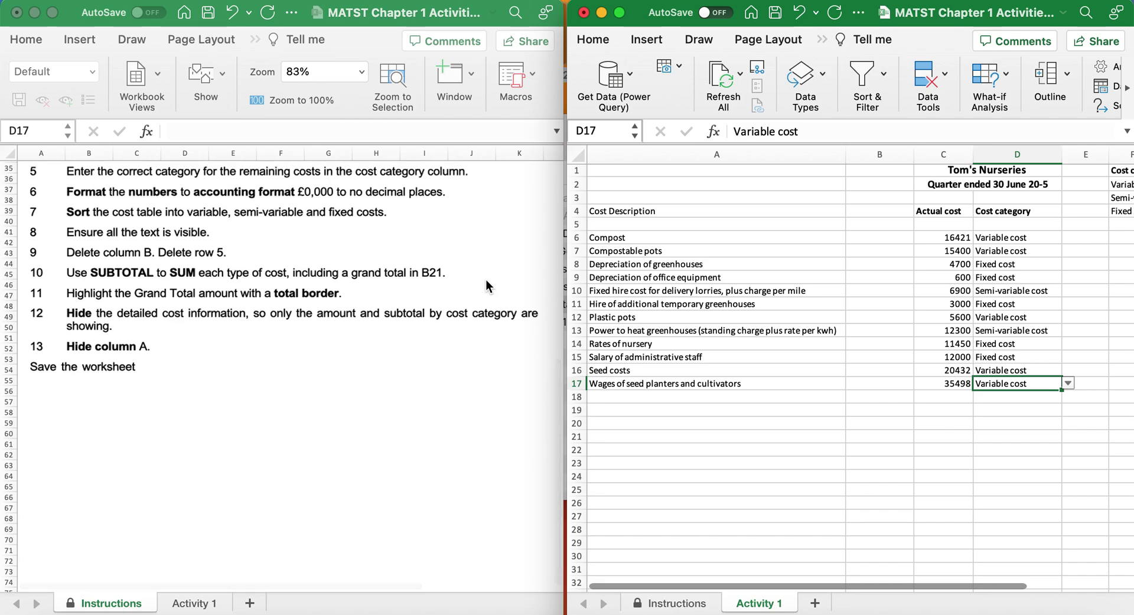
scroll(486, 279, "down", 1)
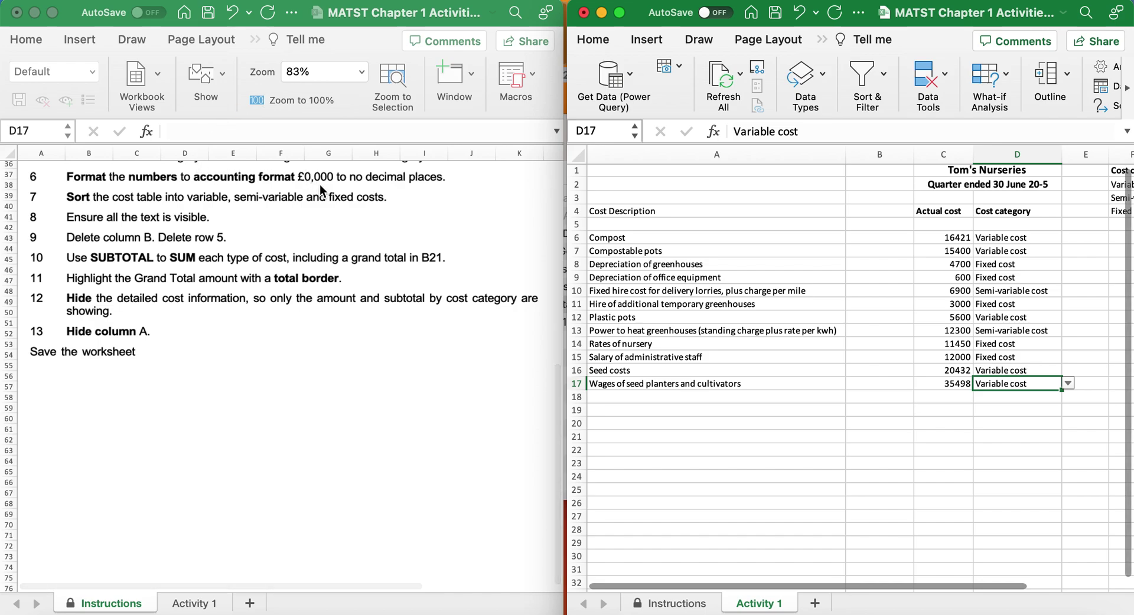
left_click_drag(916, 240, 933, 378)
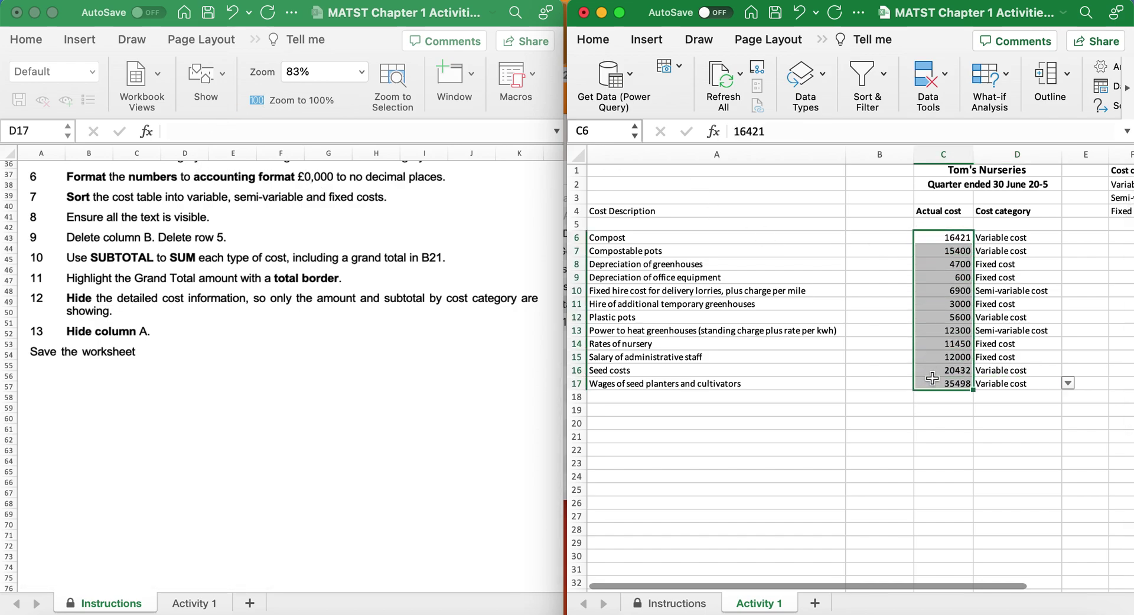
right_click(933, 378)
left_click(763, 428)
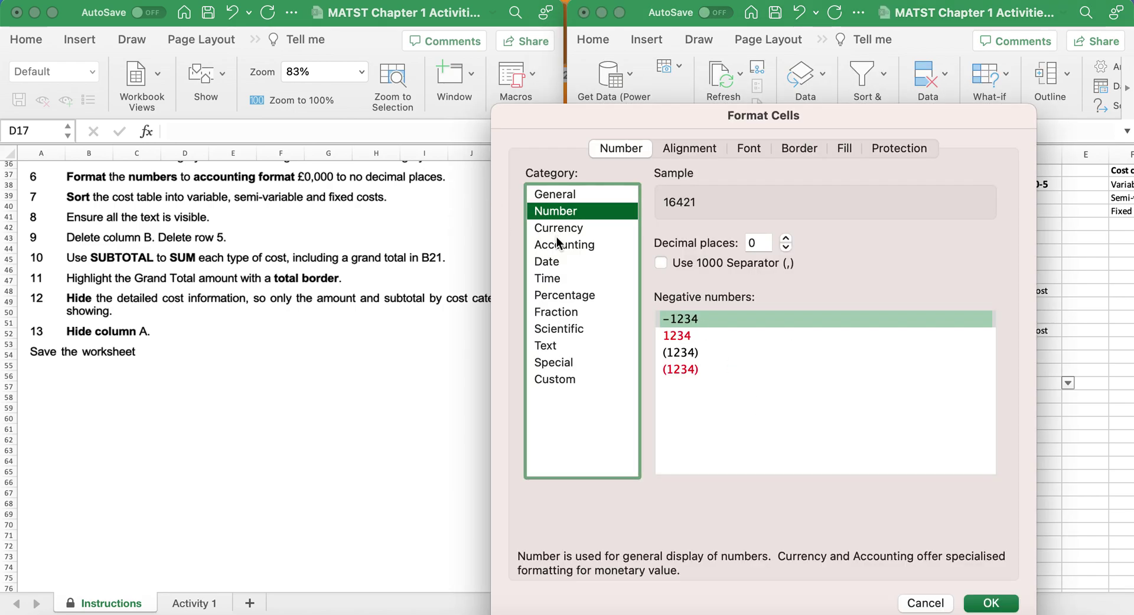
left_click(558, 244)
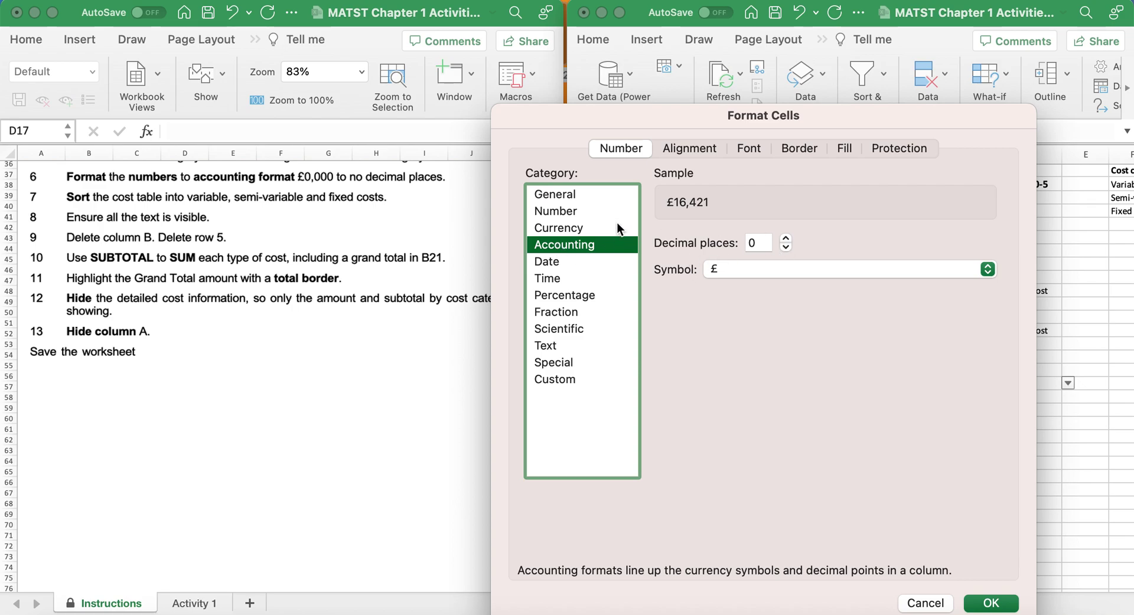
left_click(570, 215)
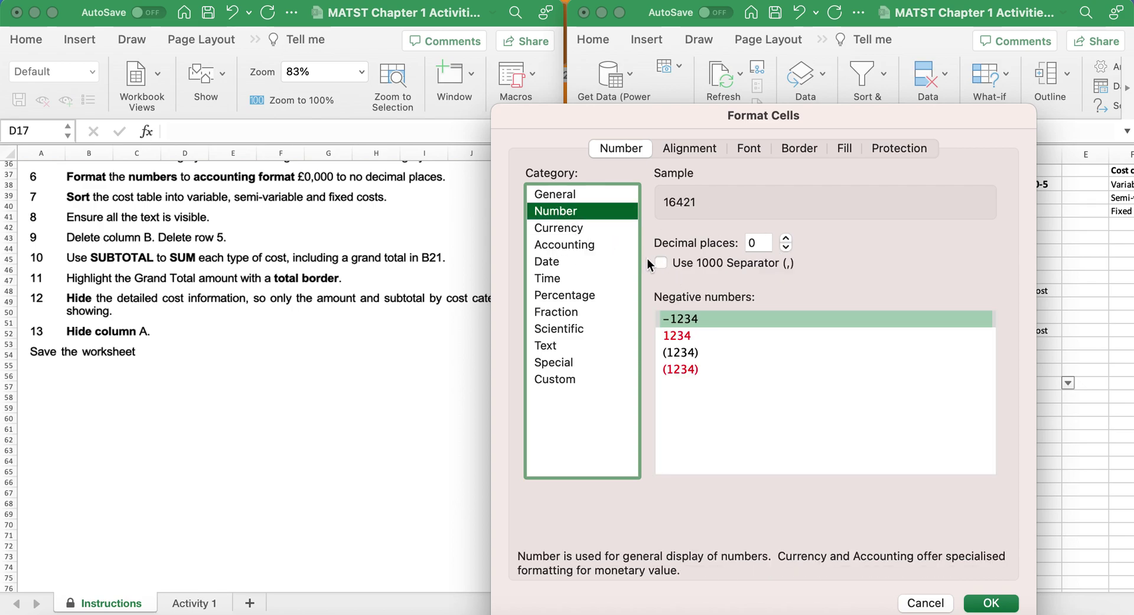
left_click(662, 263)
left_click(564, 245)
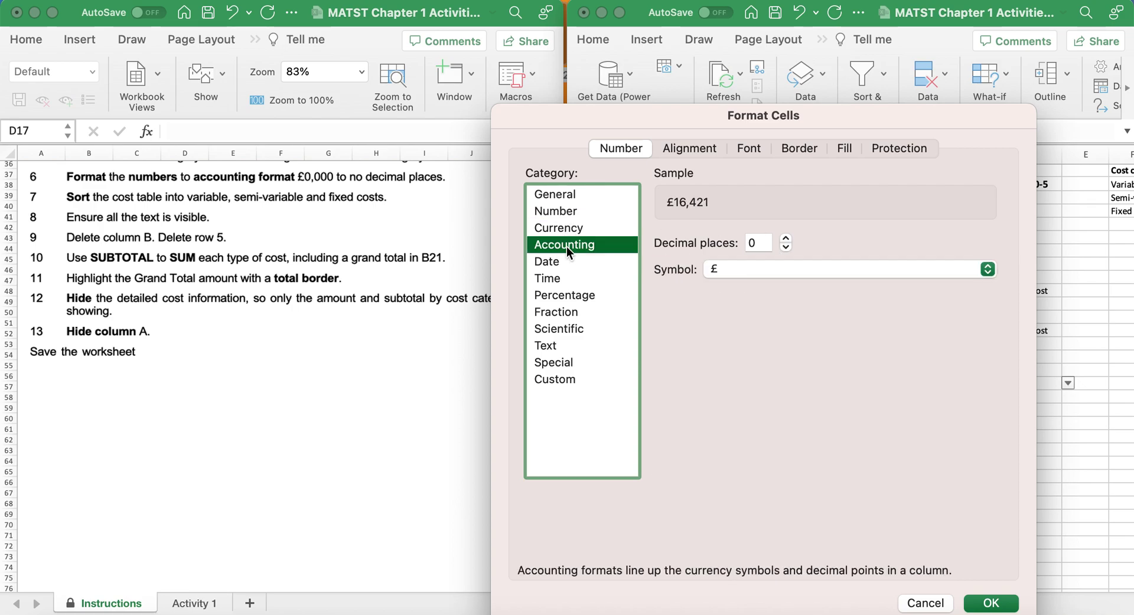
left_click(992, 603)
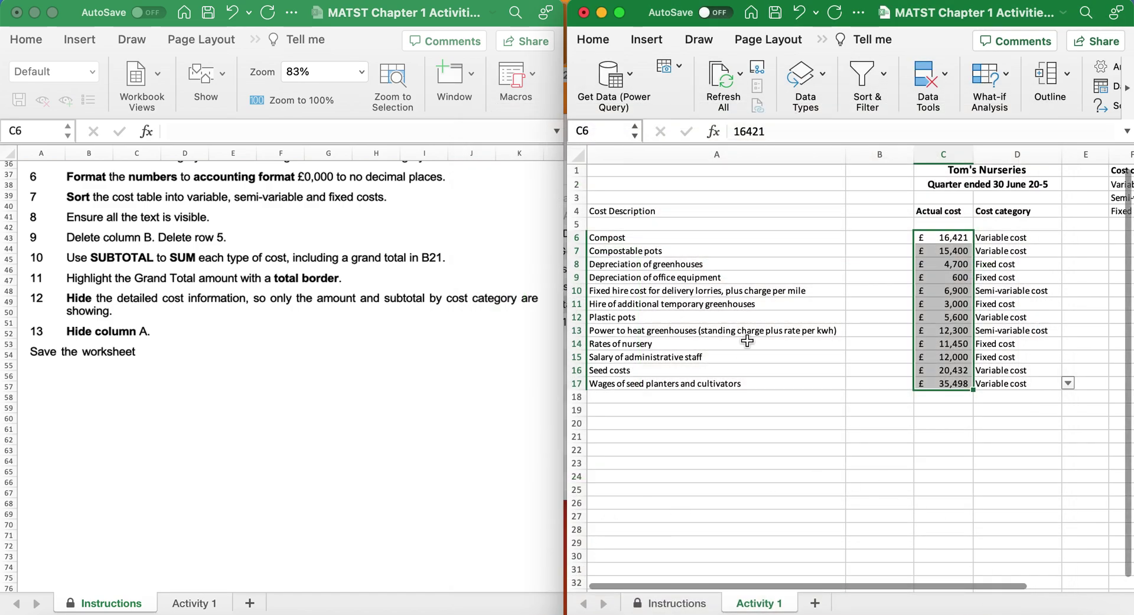
- Sort the cost rows A6:D17 by the values in Column D in Z to A order
left_click_drag(655, 236, 1012, 385)
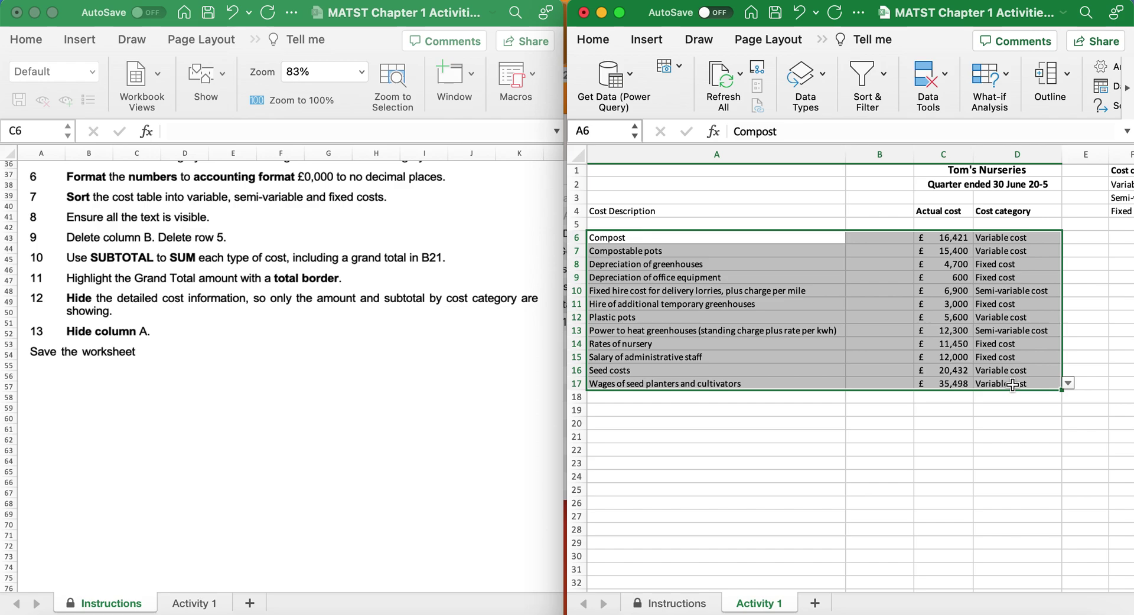
left_click(608, 43)
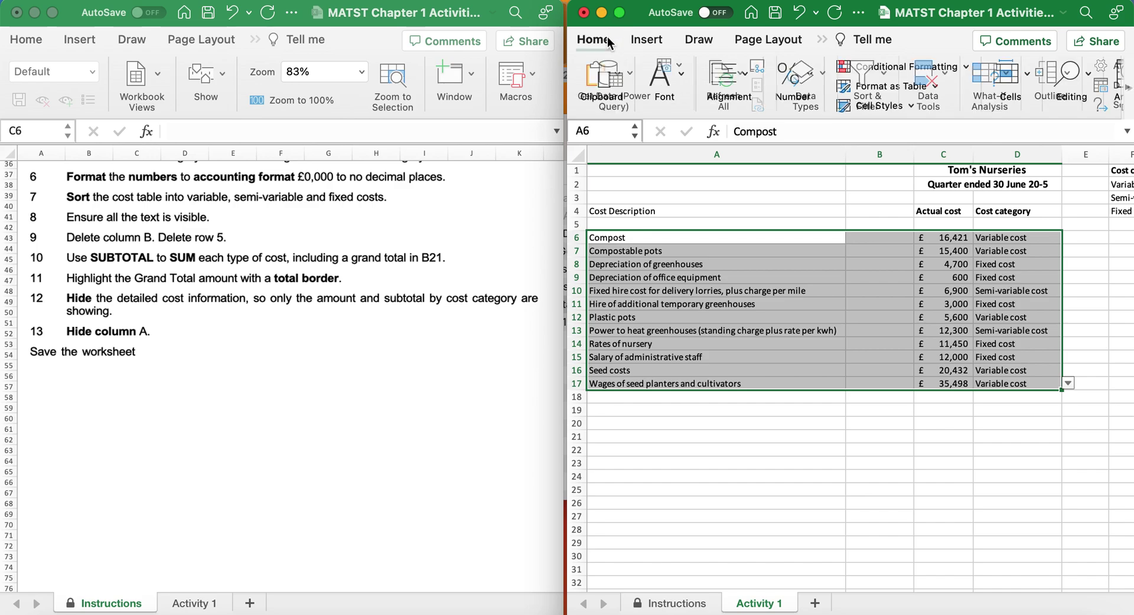
left_click(1082, 81)
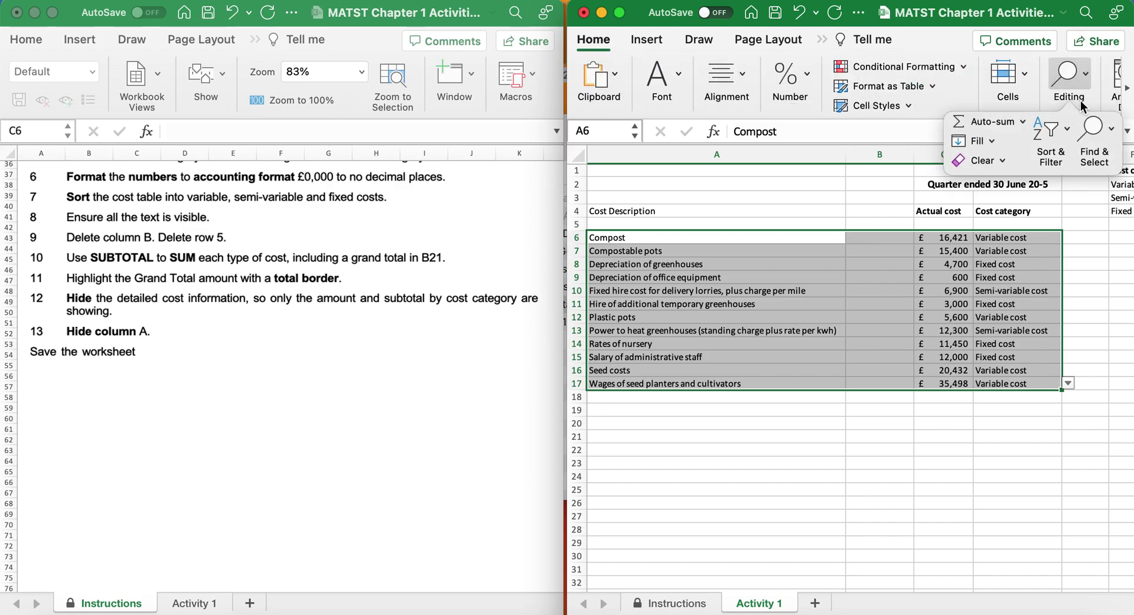
left_click(1068, 131)
left_click(1066, 207)
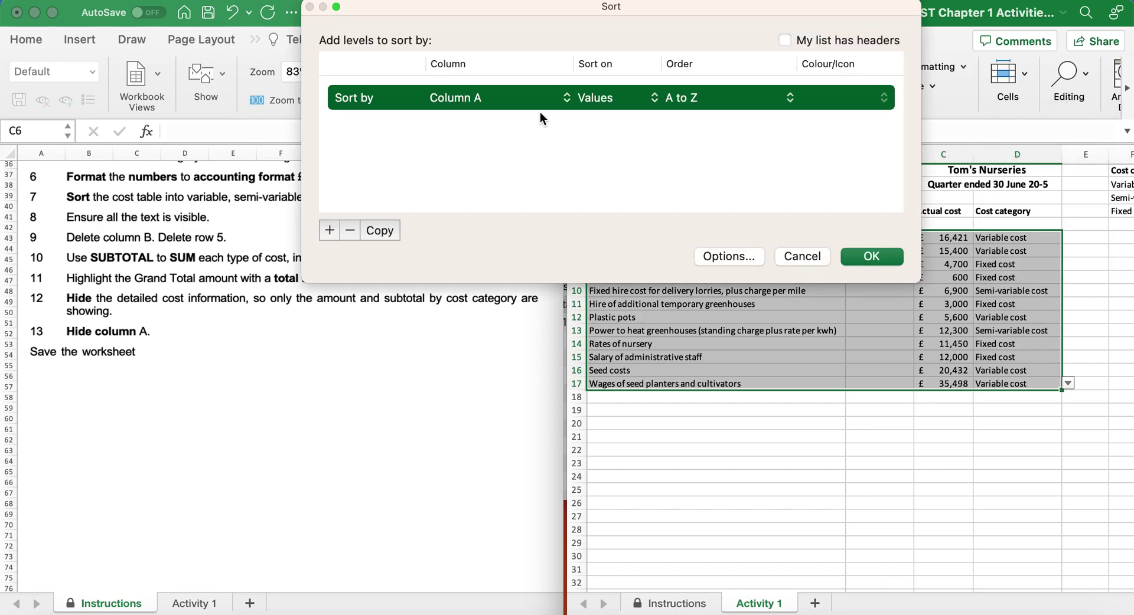
left_click(536, 93)
left_click(518, 158)
left_click(712, 102)
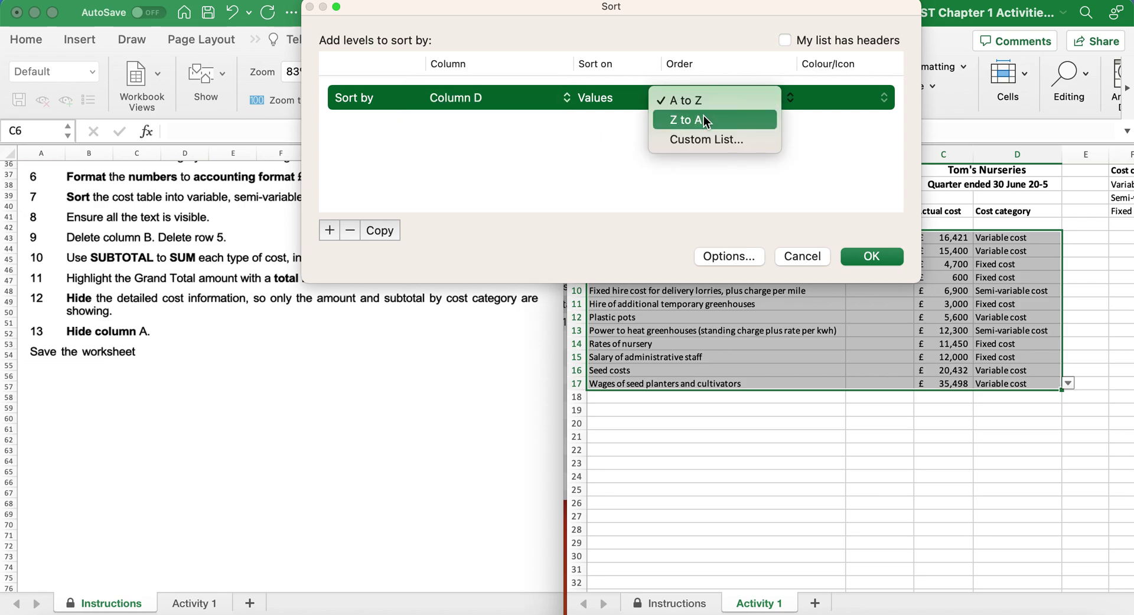
left_click(703, 118)
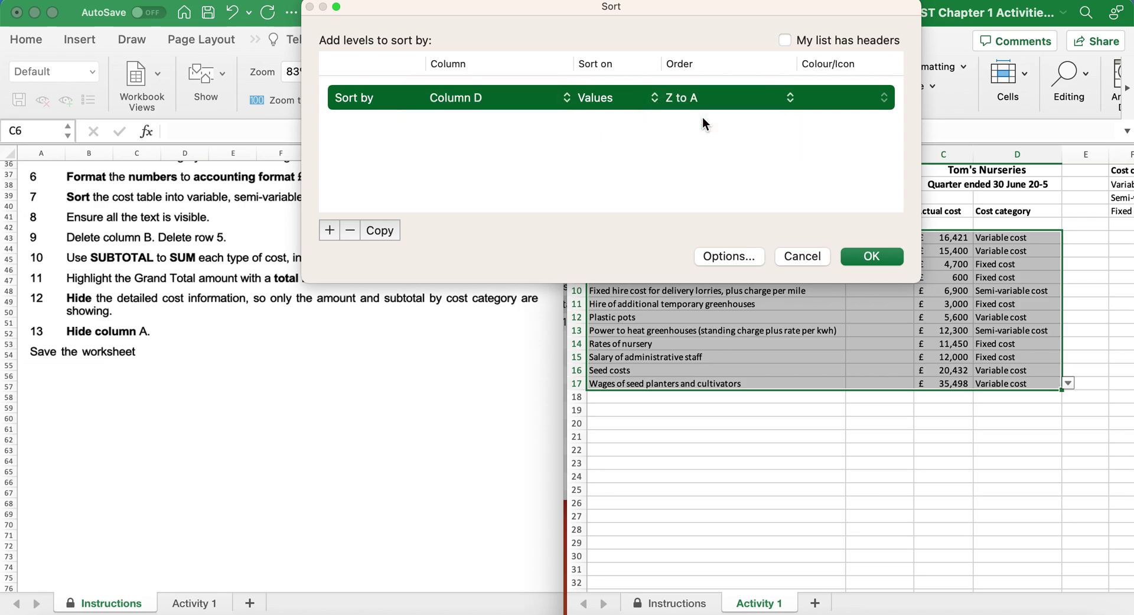
left_click(862, 255)
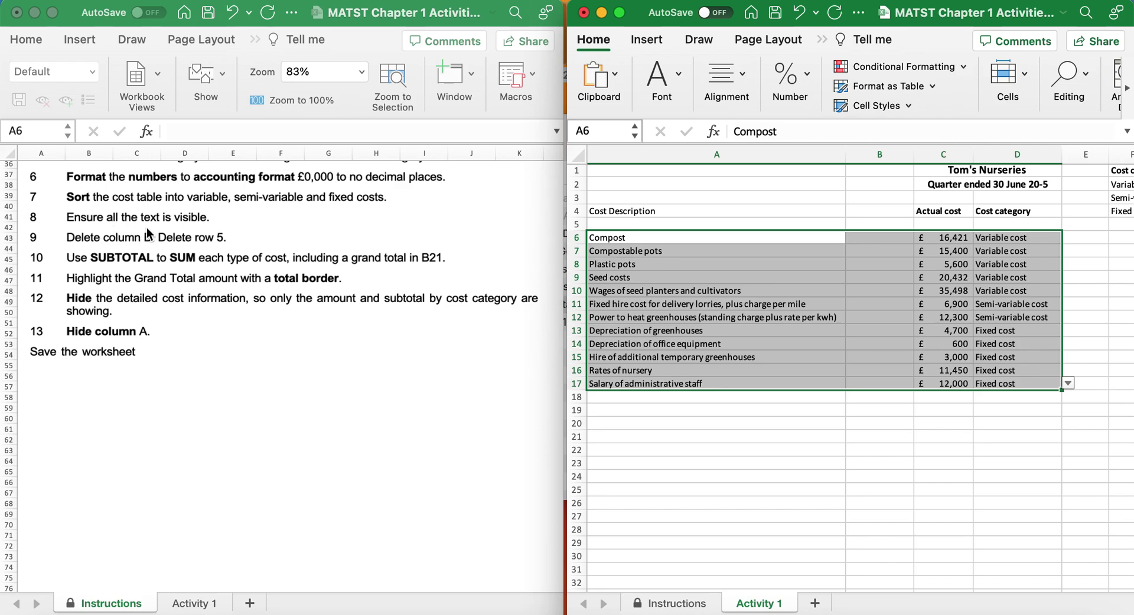
- Autofit the width of all columns on the Activity 1 sheet to their contents
left_click(660, 304)
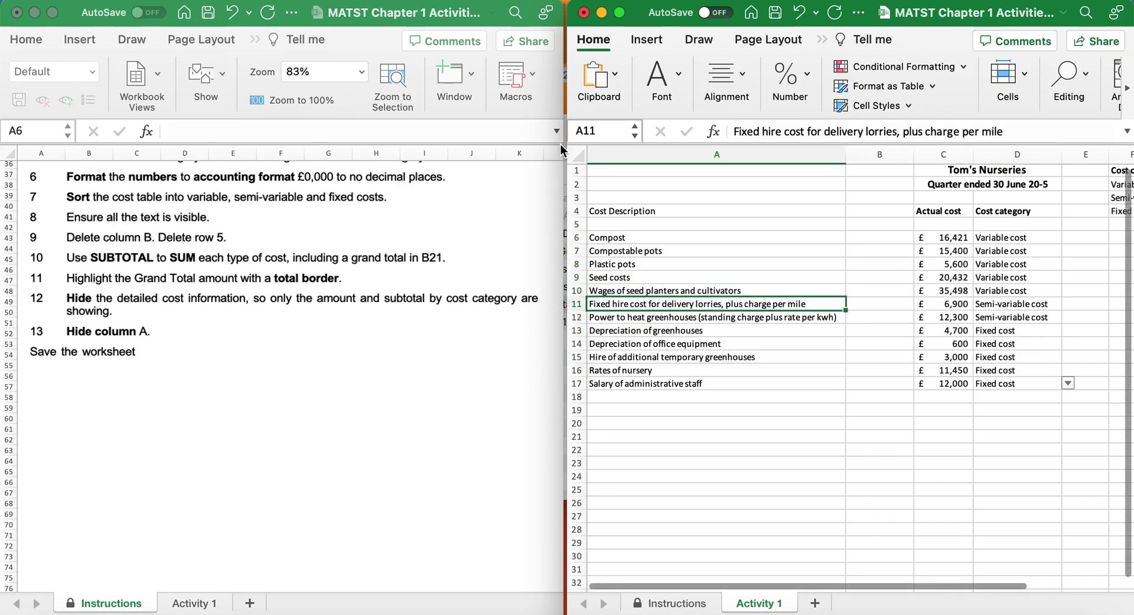
left_click(577, 155)
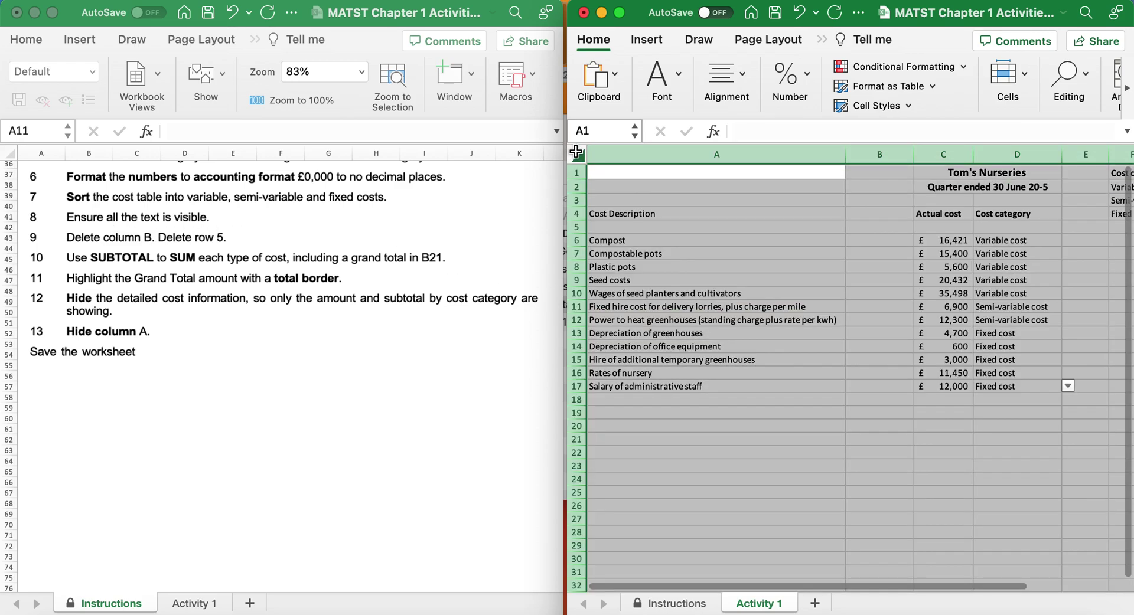
double_click(845, 153)
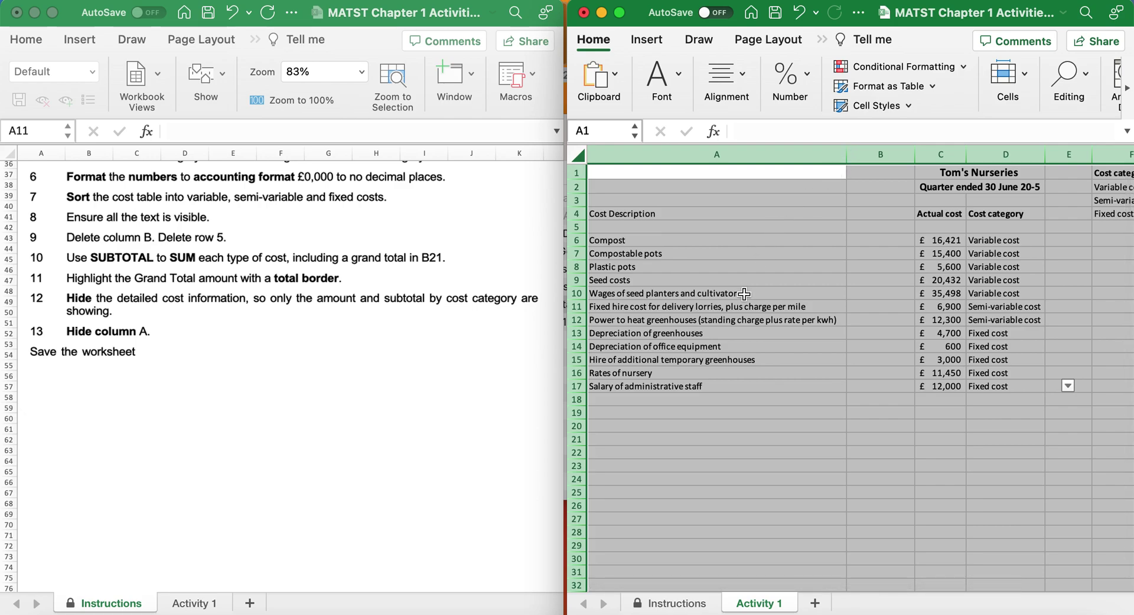
left_click(743, 294)
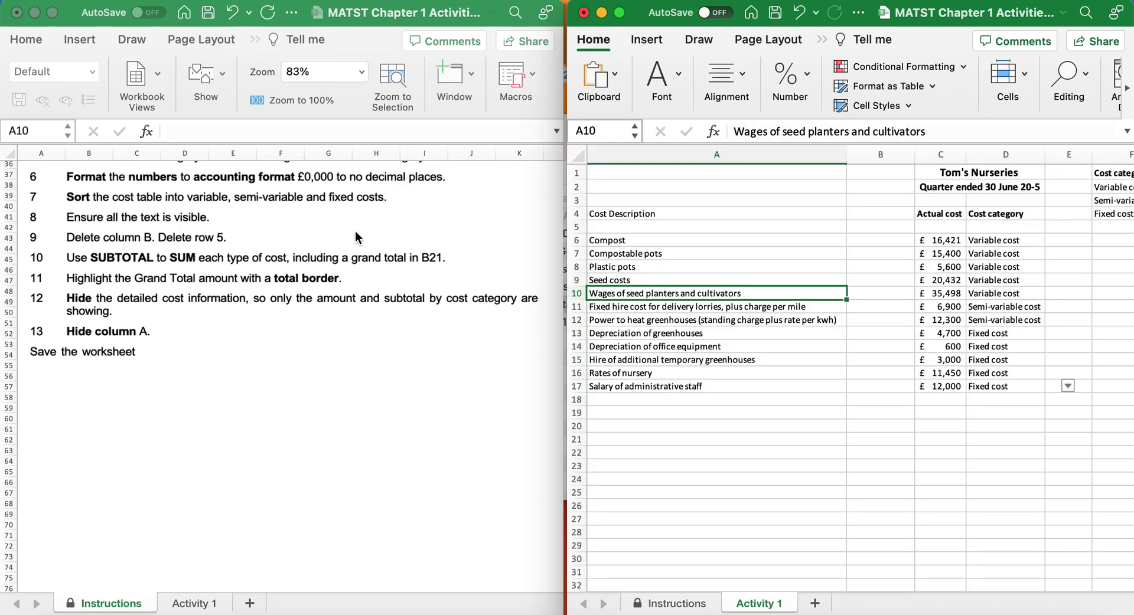
- Delete the empty column B and the empty row 5 beneath the table headings
left_click(869, 154)
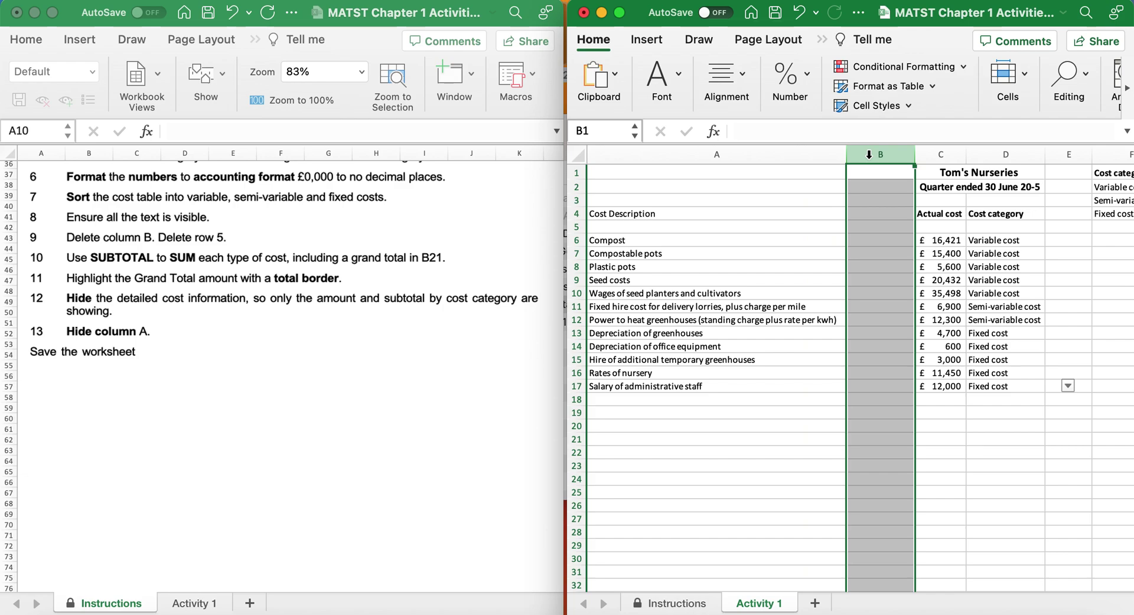
right_click(869, 155)
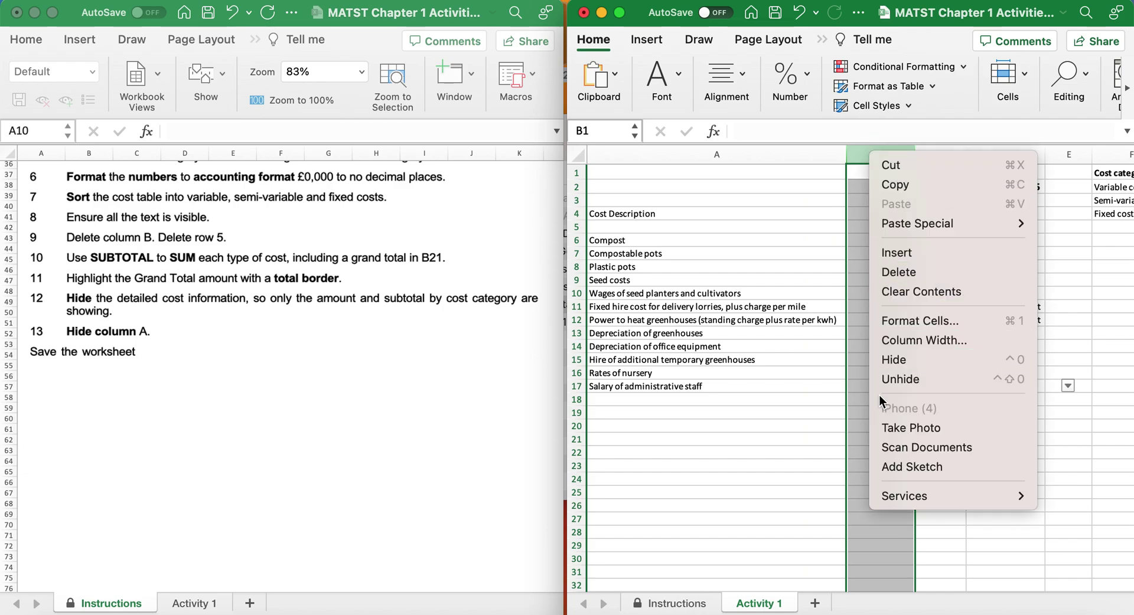
left_click(901, 272)
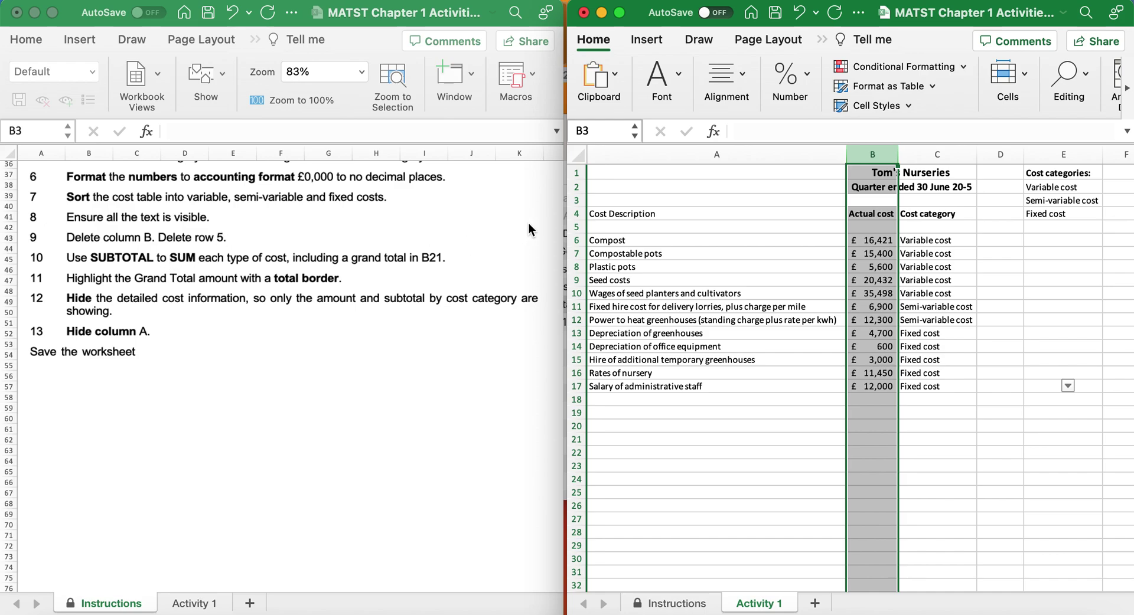
left_click(577, 227)
right_click(579, 229)
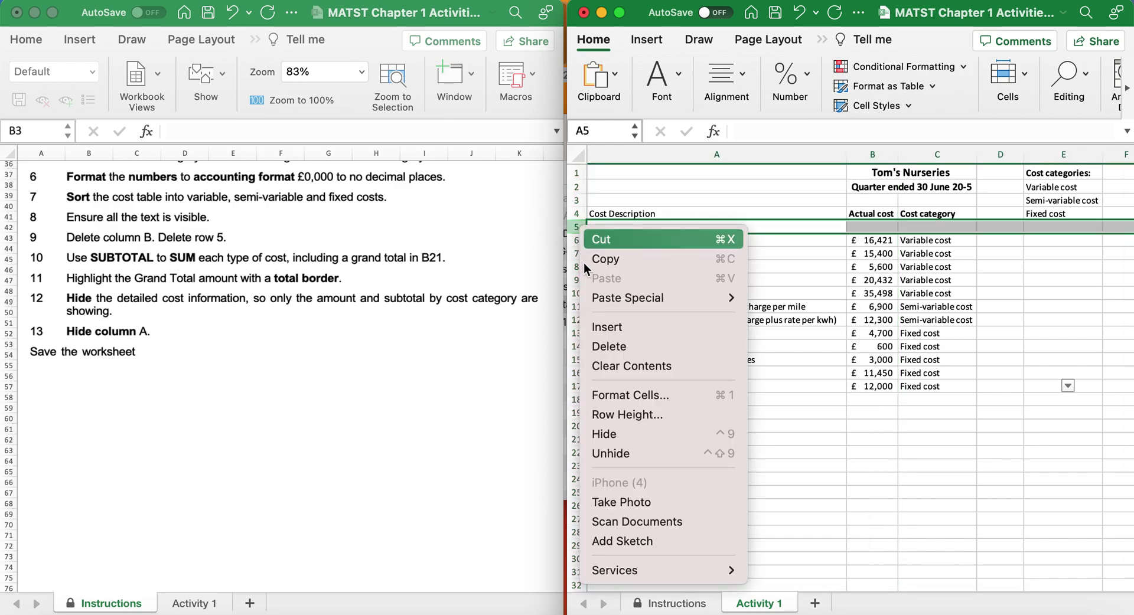
left_click(590, 348)
left_click(672, 374)
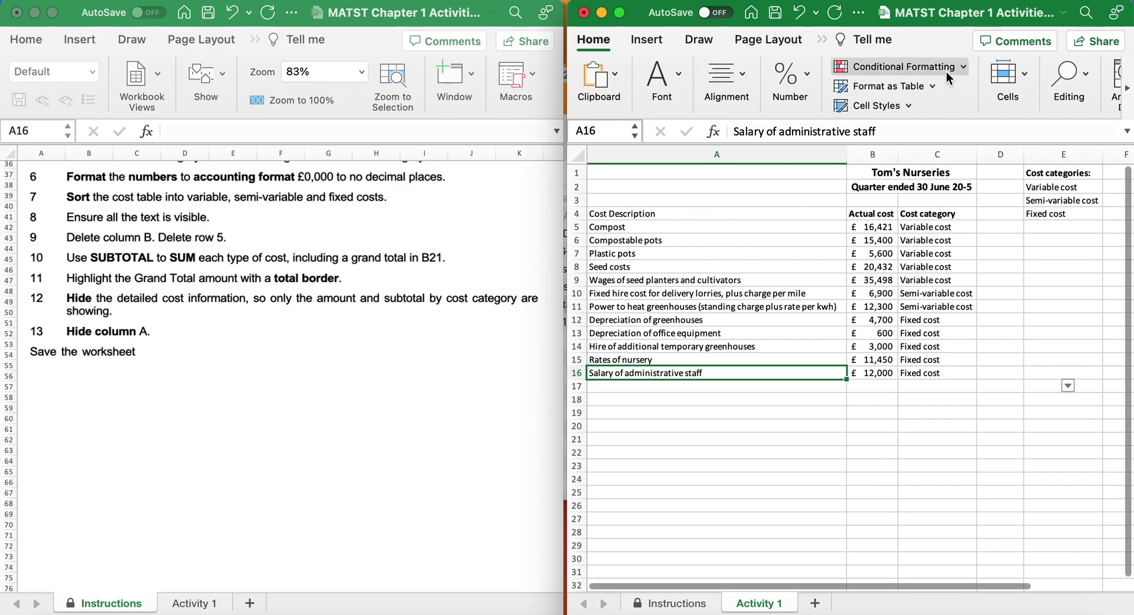
- Subtotal the cost table at each change in Cost category, using the Sum function on Actual cost only
left_click(821, 39)
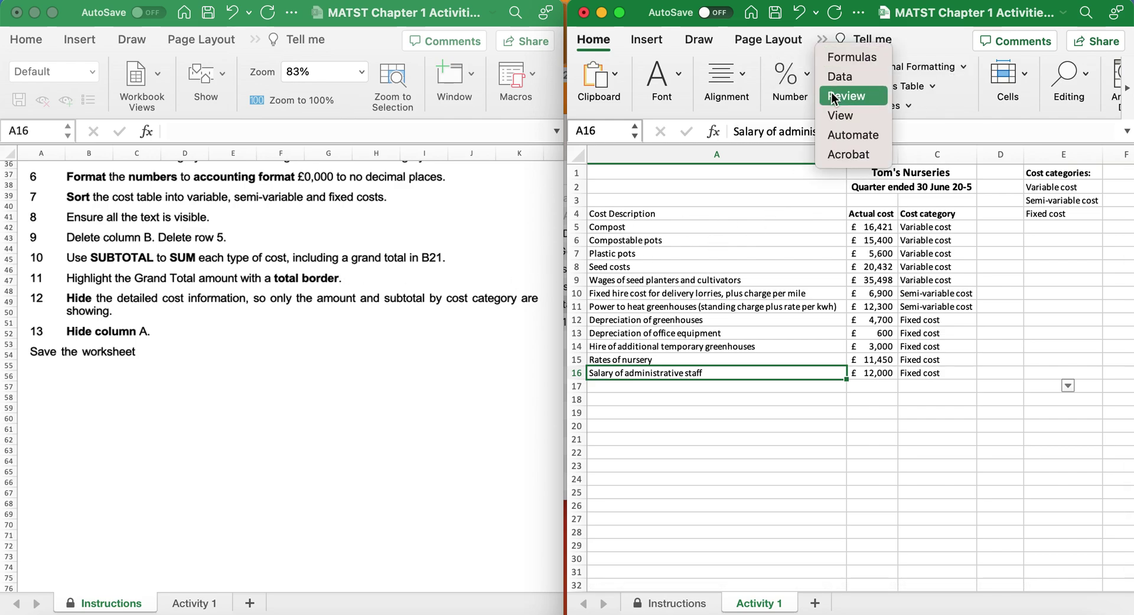
left_click(839, 77)
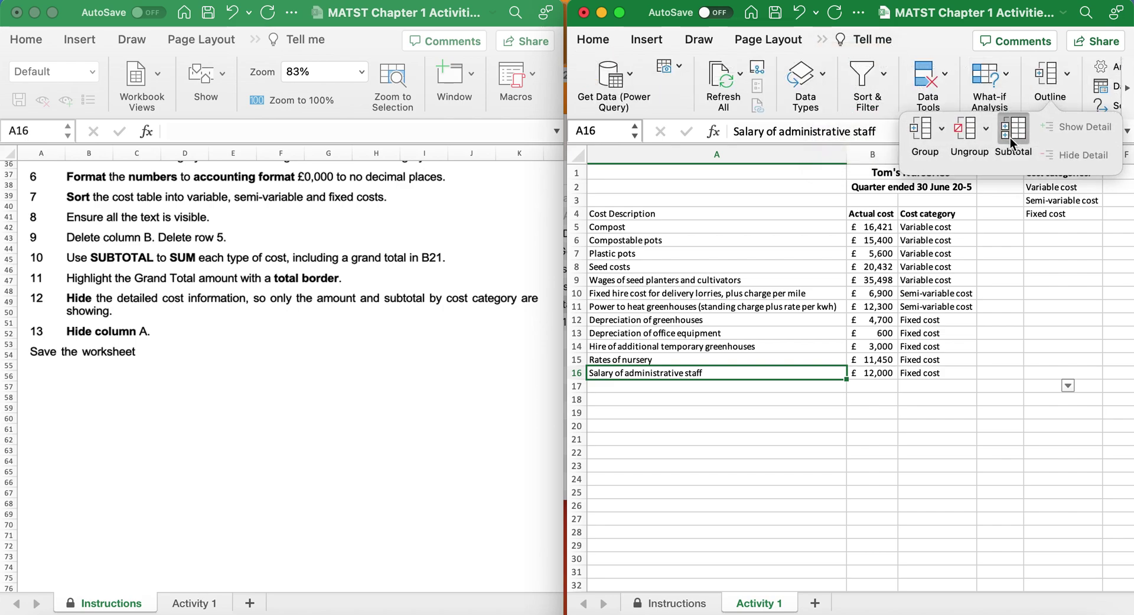
left_click(1009, 137)
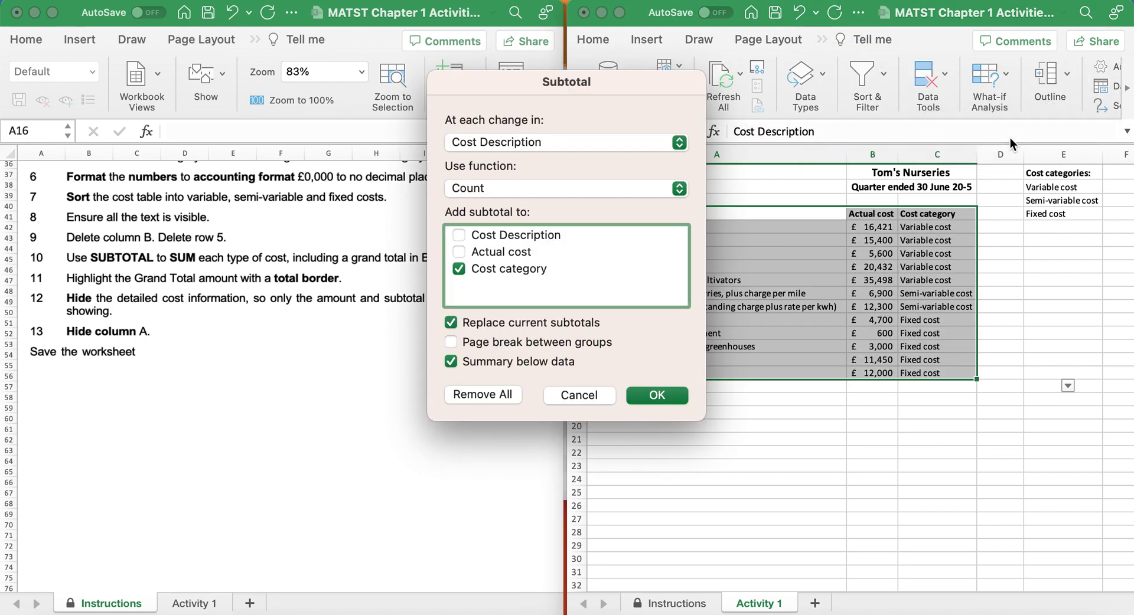
left_click(568, 142)
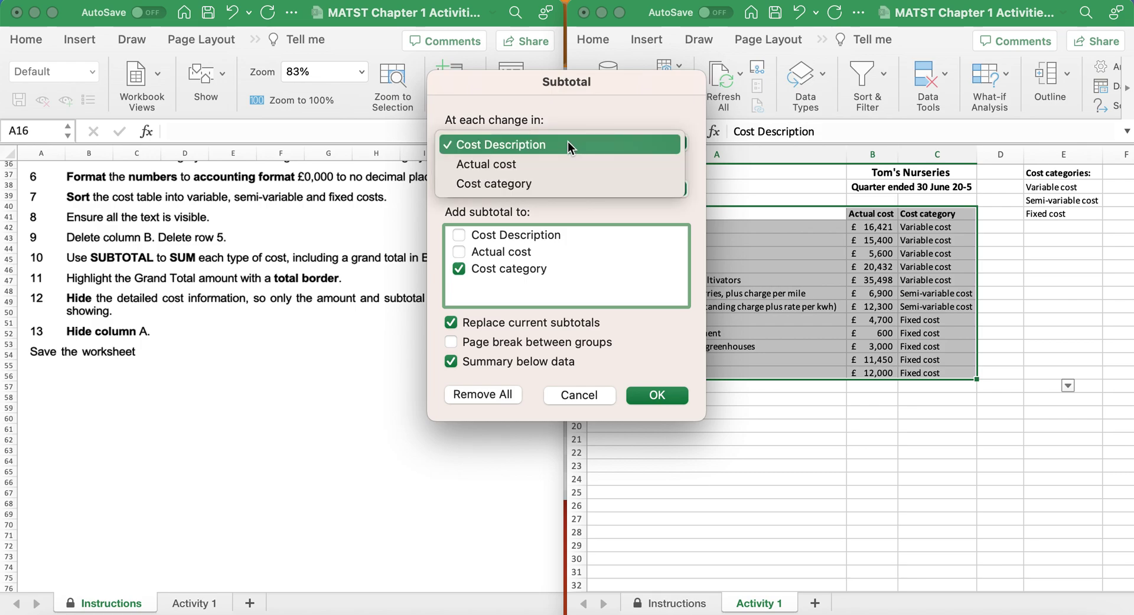
left_click(547, 182)
left_click(548, 182)
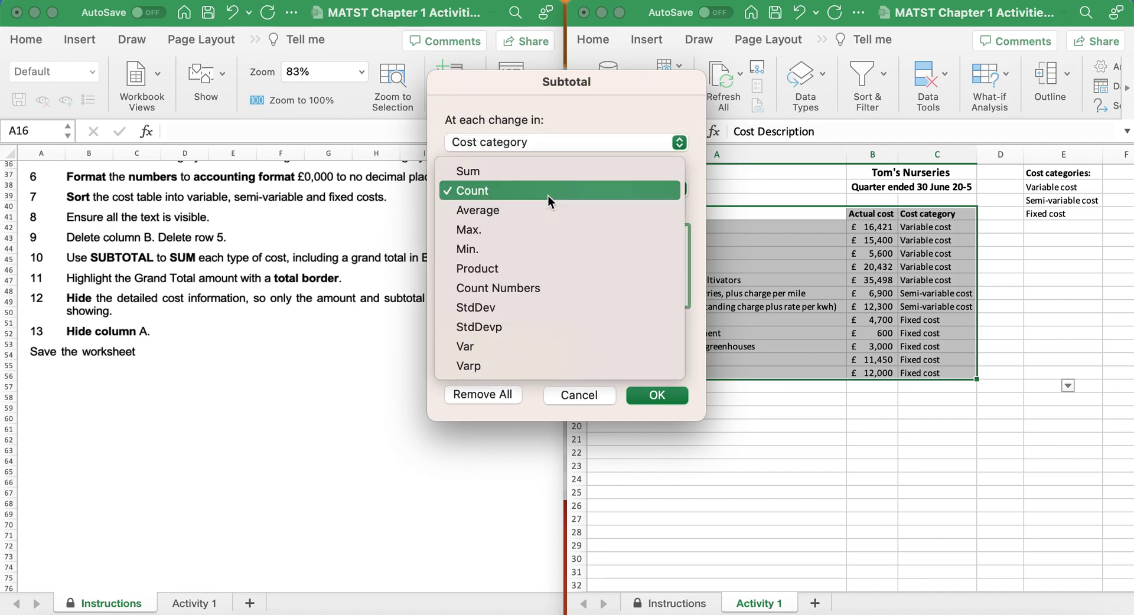
left_click(544, 175)
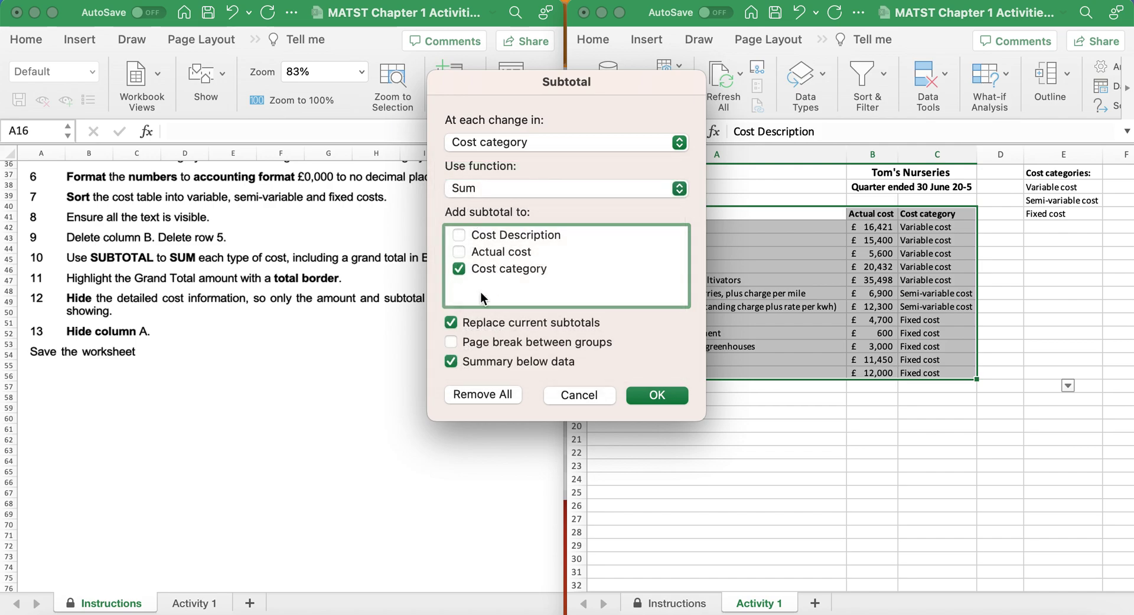
left_click(458, 252)
left_click(459, 269)
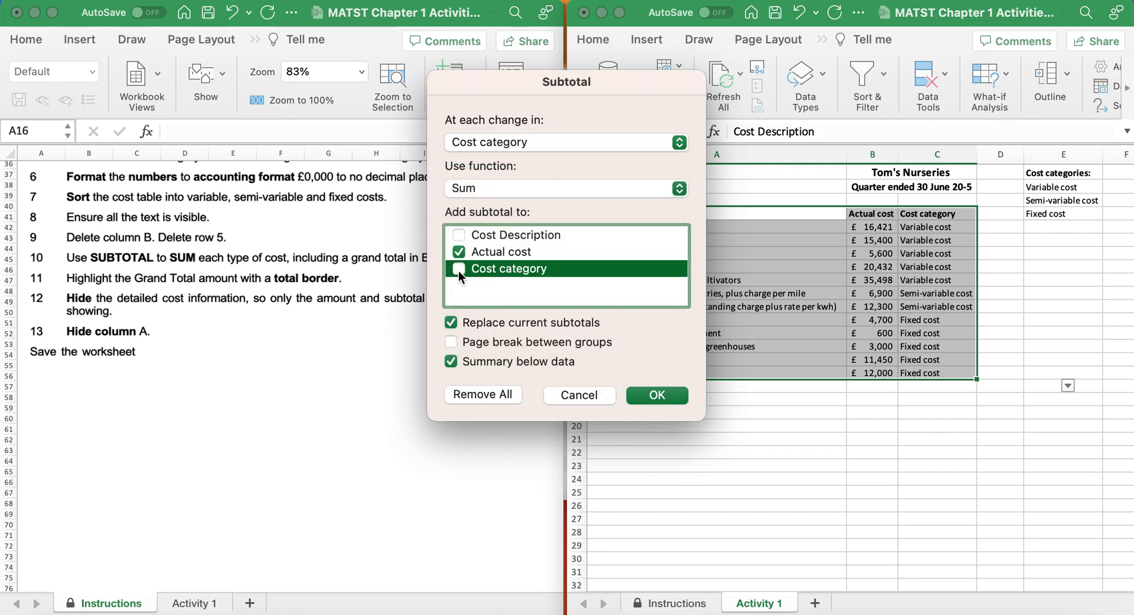
left_click(657, 397)
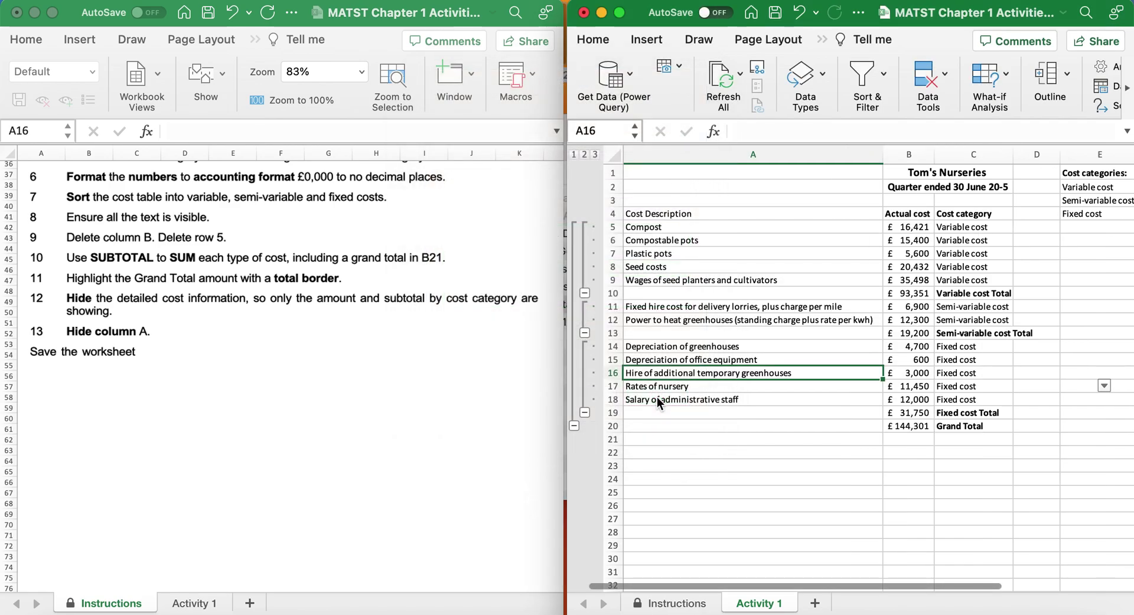
left_click(951, 427)
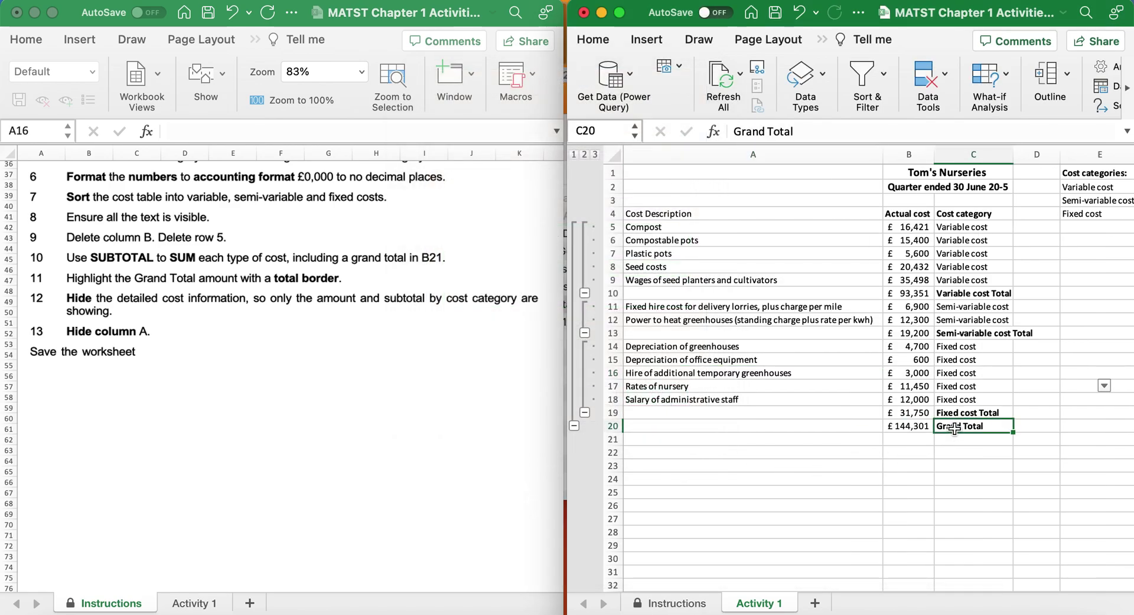
- Apply a Top and Double Bottom Border to the Grand Total amount in B20
scroll(299, 423, "down", 3)
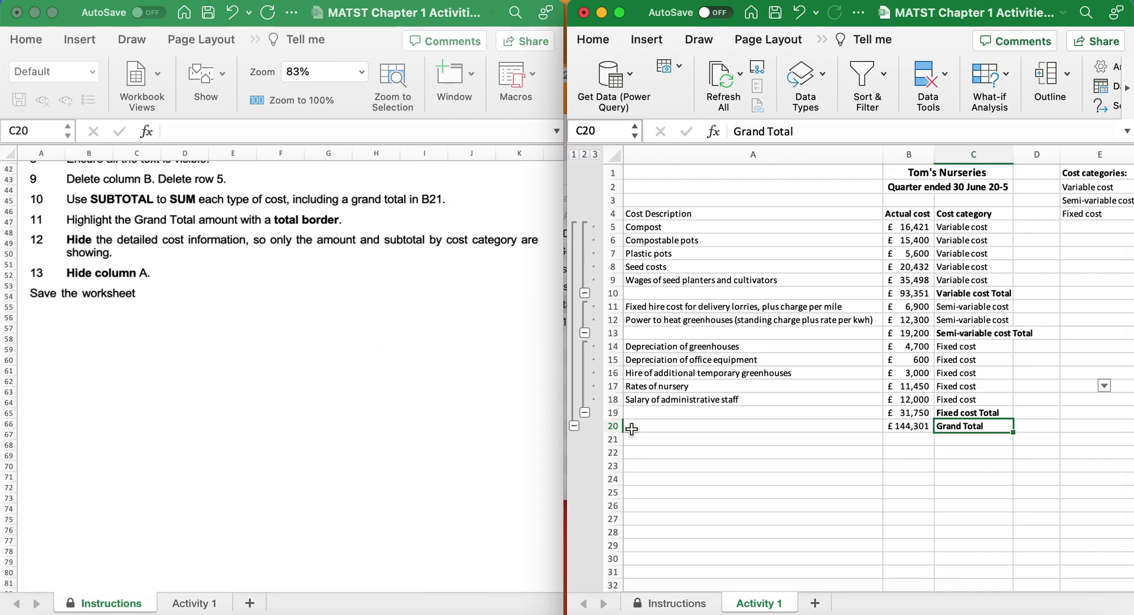
left_click(617, 426)
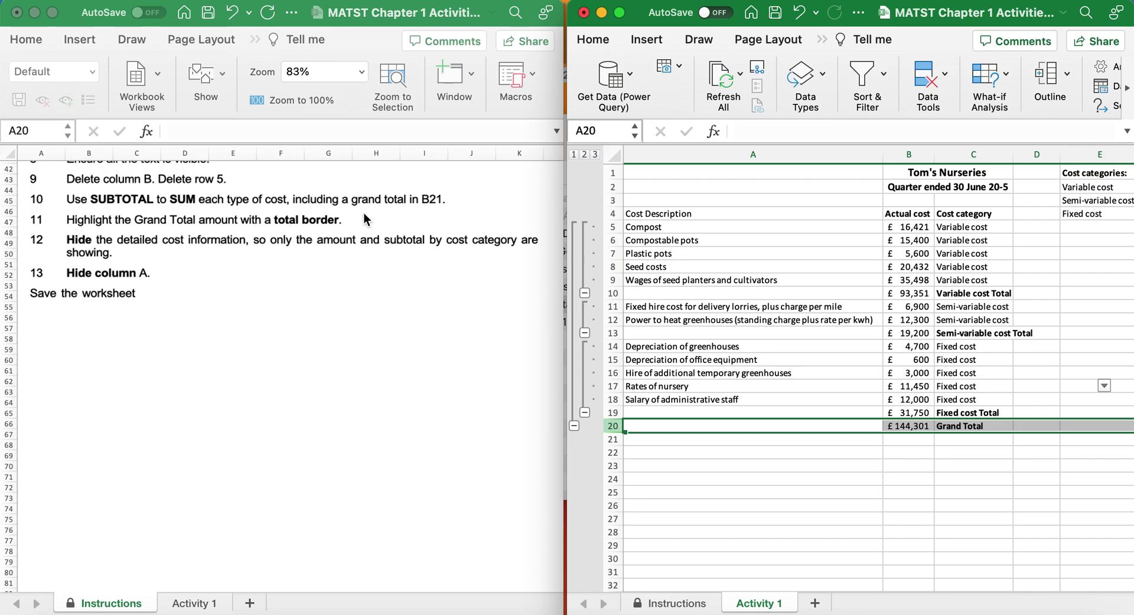
left_click(591, 41)
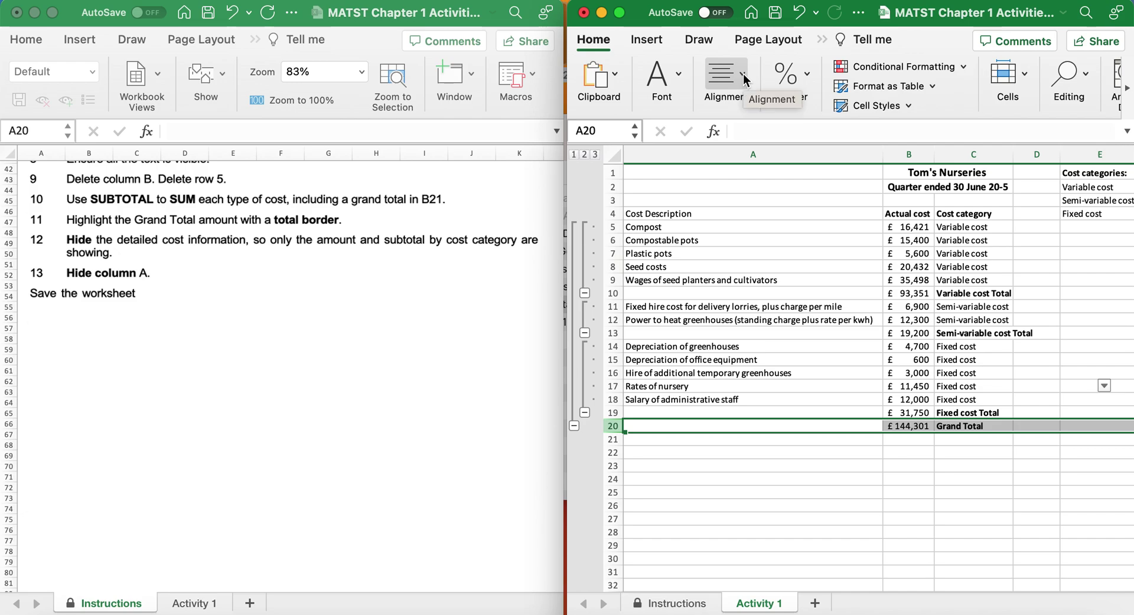
left_click(916, 427)
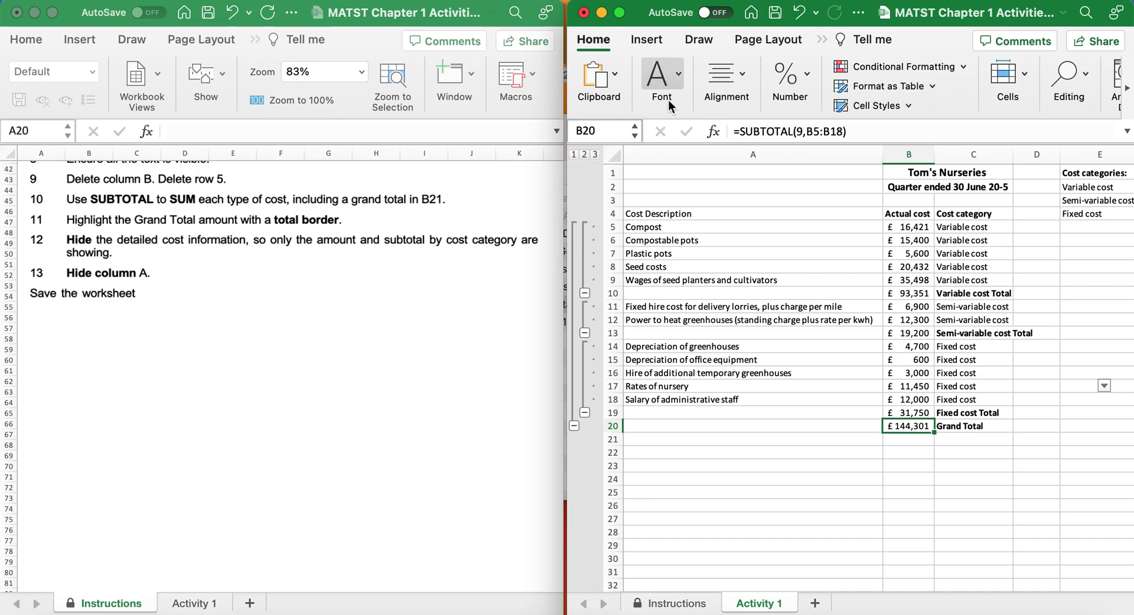
left_click(743, 74)
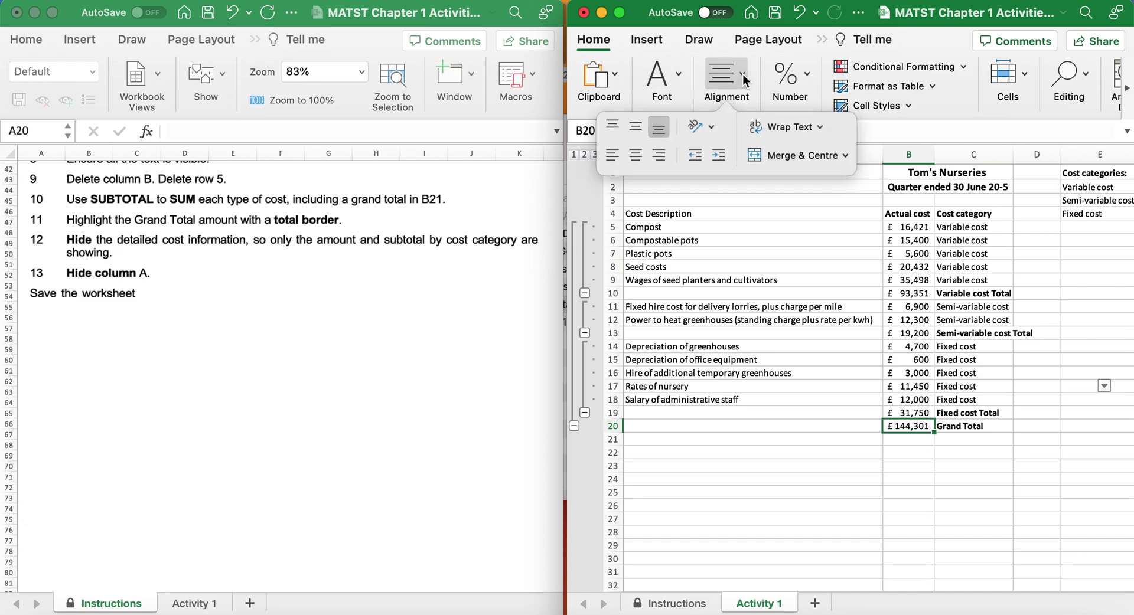
left_click(682, 74)
left_click(682, 74)
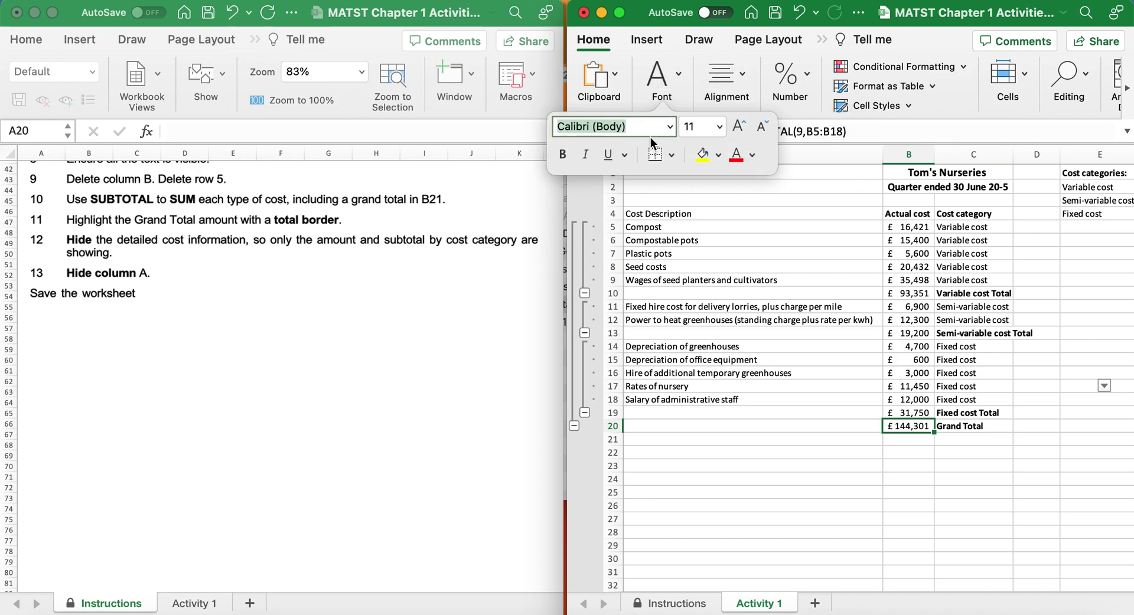
left_click(670, 154)
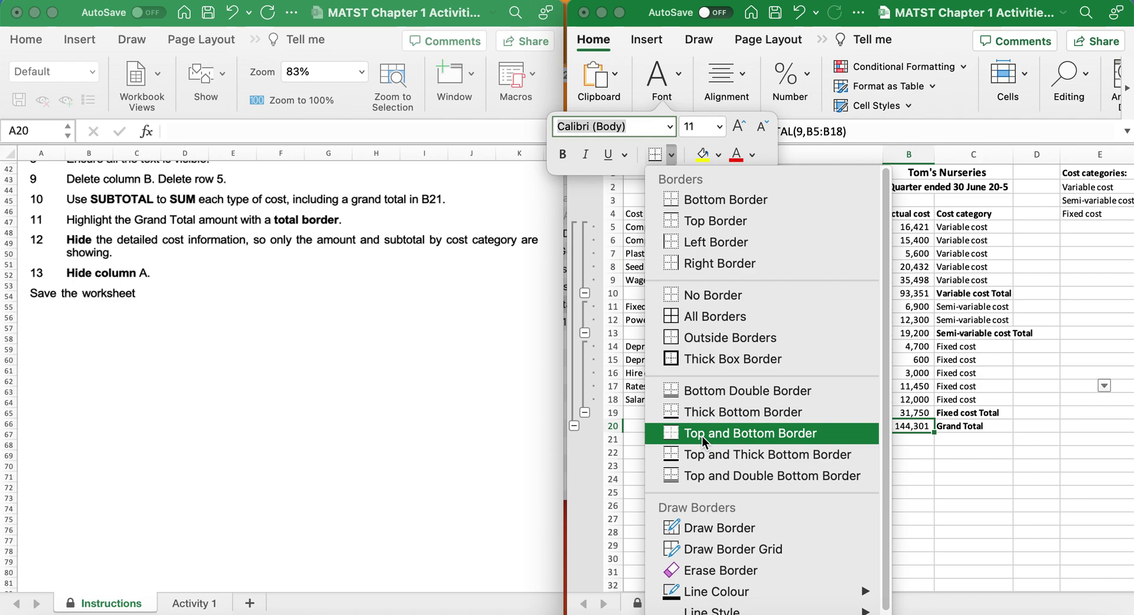
left_click(700, 457)
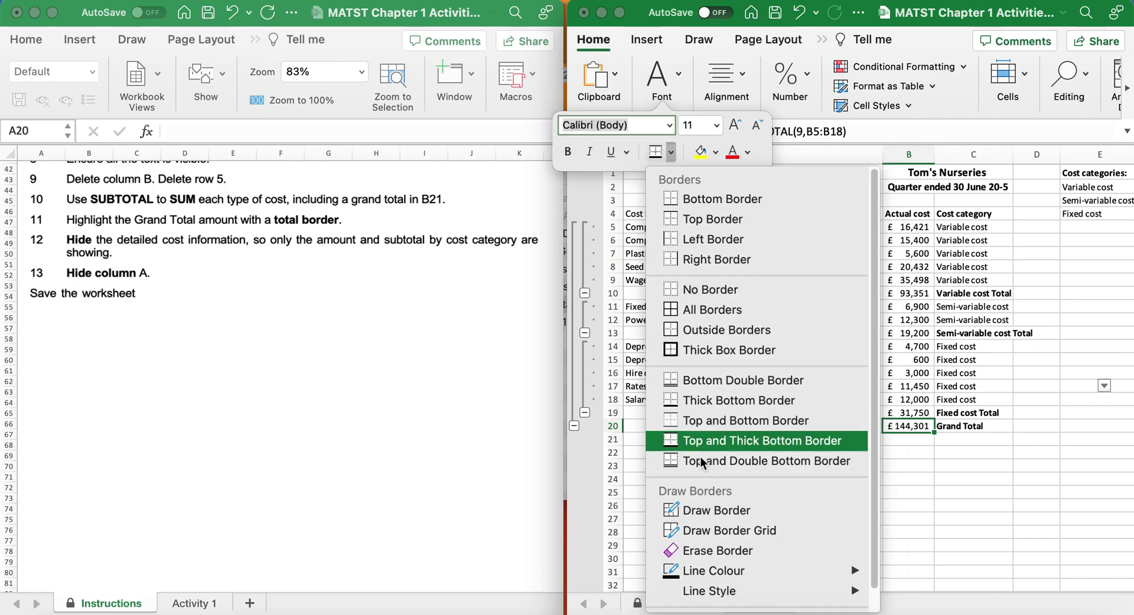
left_click(662, 83)
left_click(672, 155)
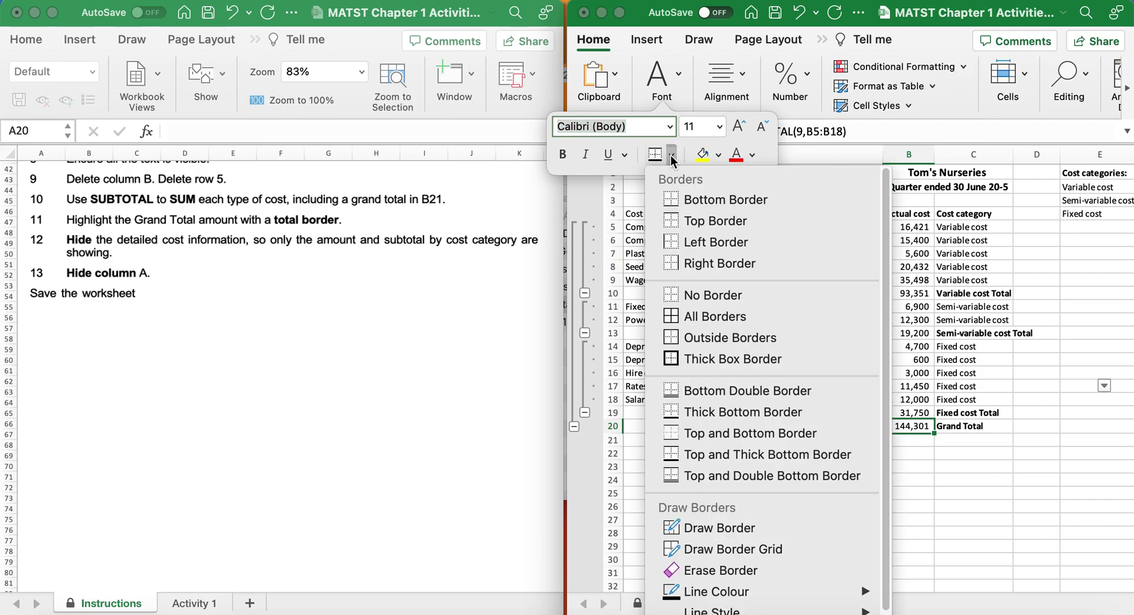
left_click(724, 483)
left_click(738, 453)
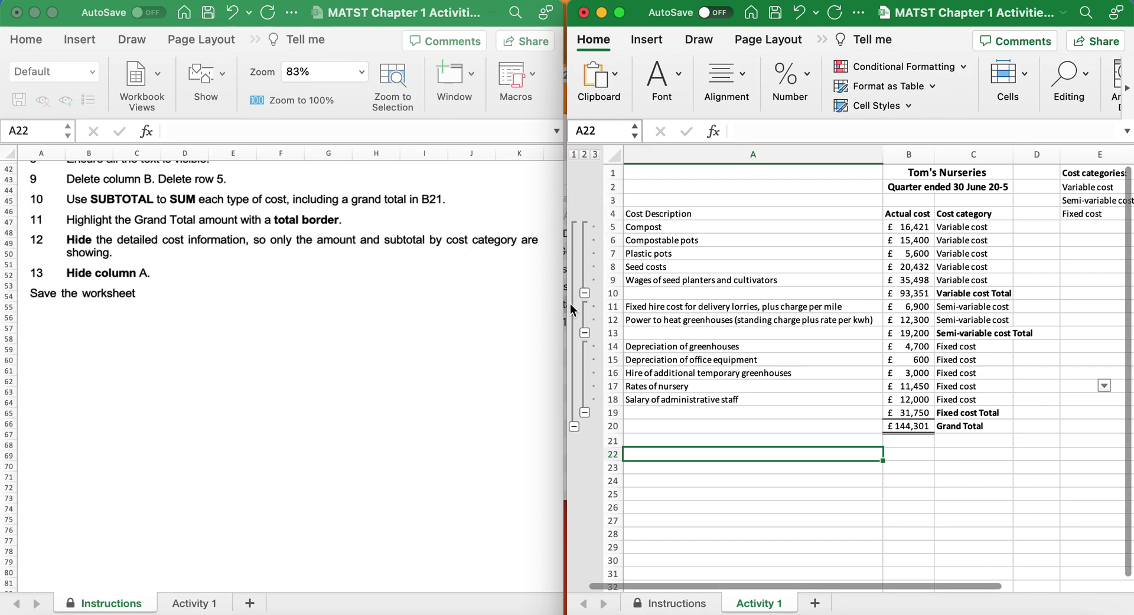
- Try the outline's detail levels and leave the cost table collapsed to level 2, with only category subtotals and the grand total
left_click(584, 155)
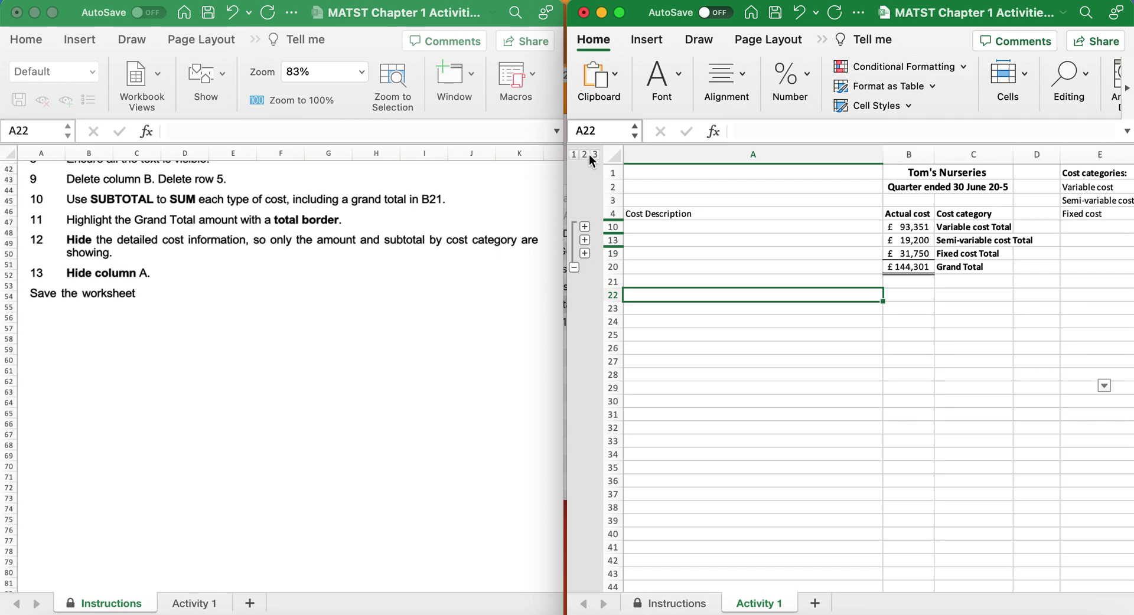
left_click(594, 155)
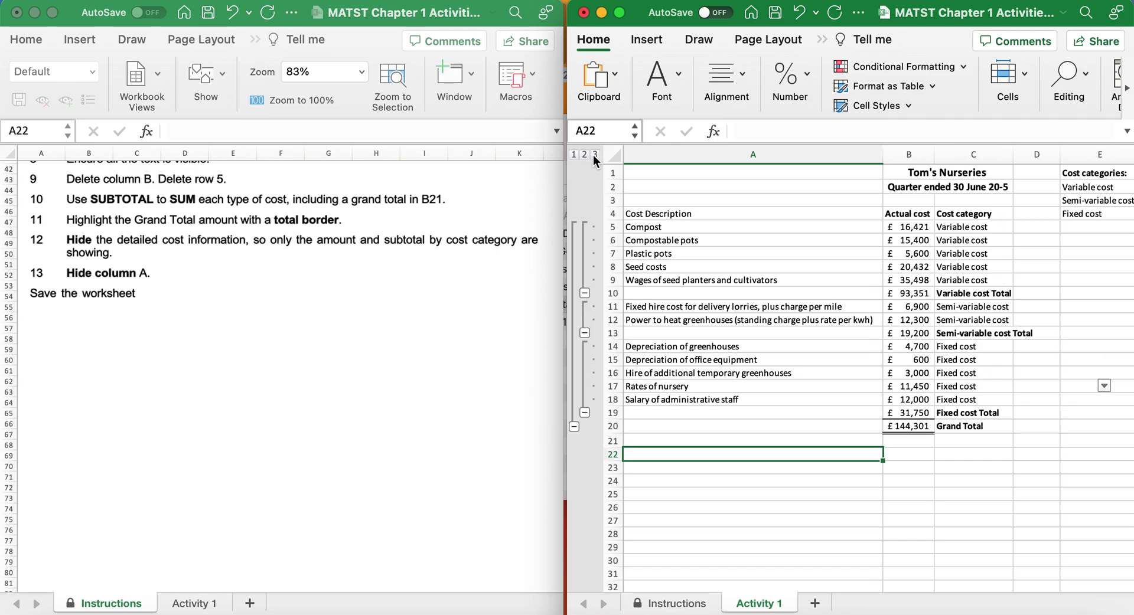
left_click(584, 156)
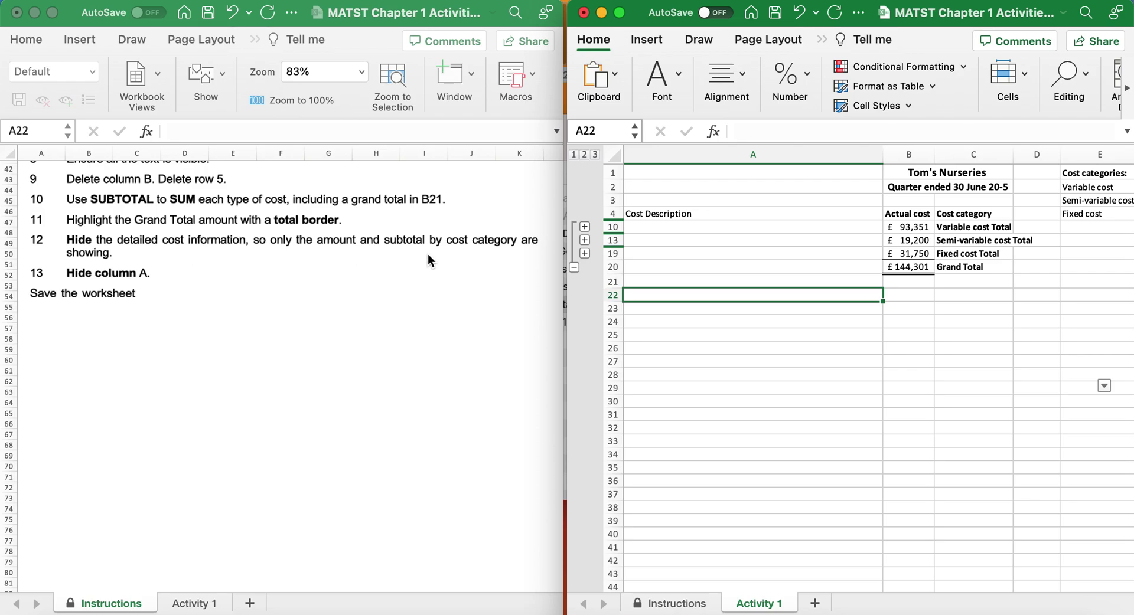
left_click(594, 155)
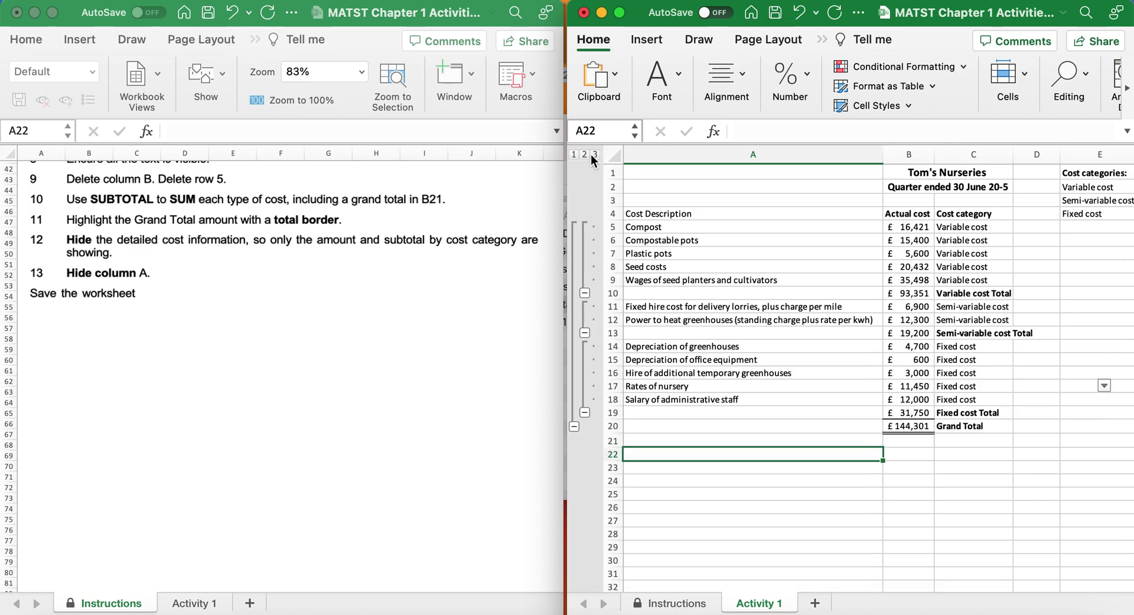
left_click(573, 154)
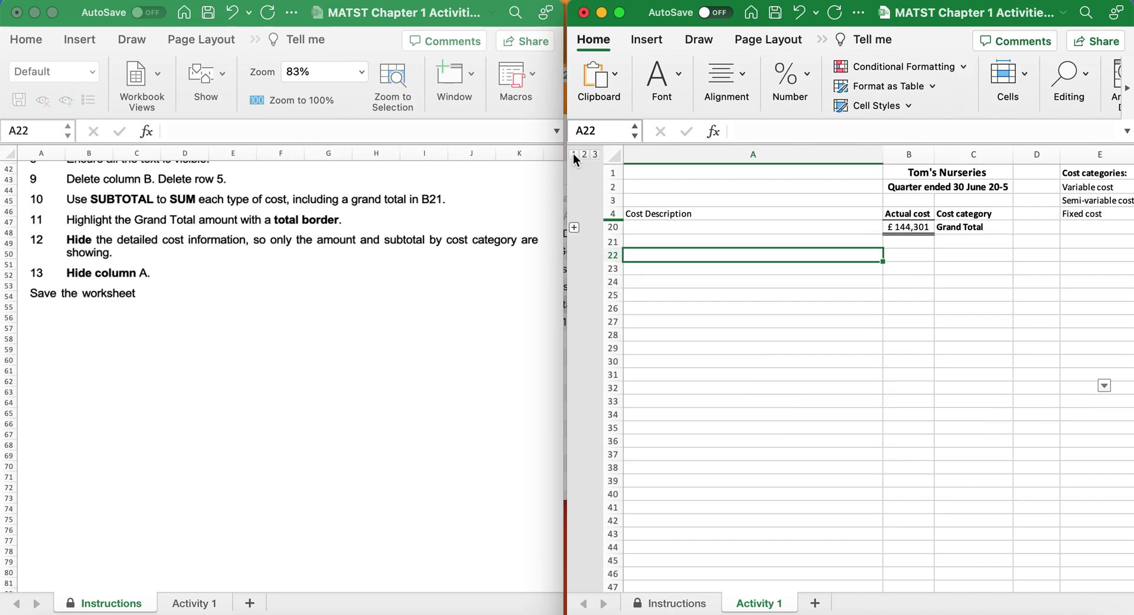
left_click(584, 155)
left_click(749, 388)
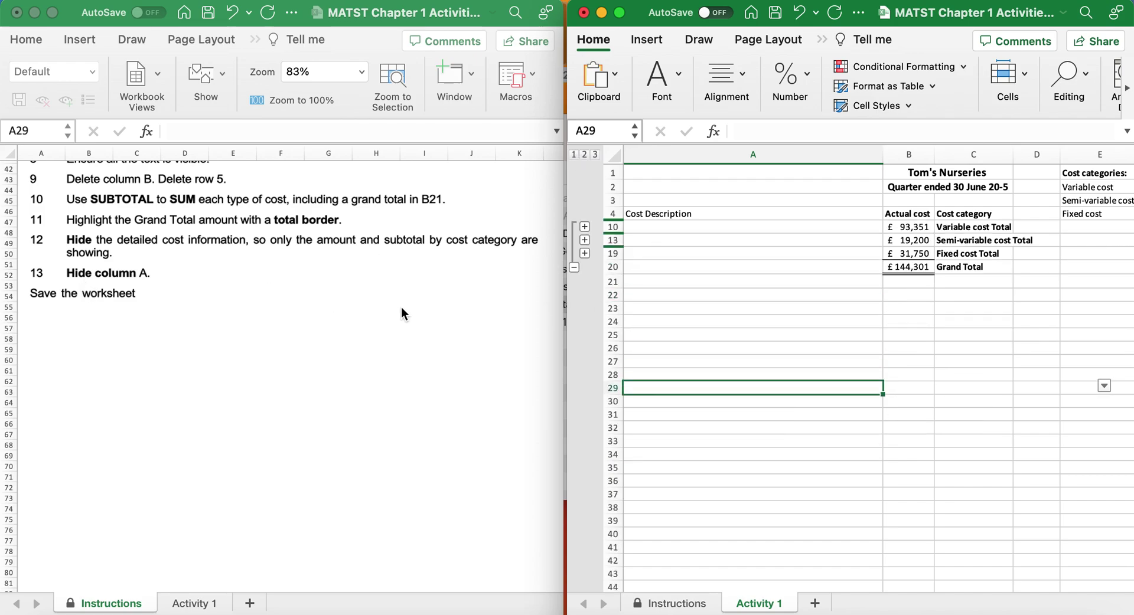
- Hide column A with the cost descriptions on the Activity 1 sheet
left_click(722, 154)
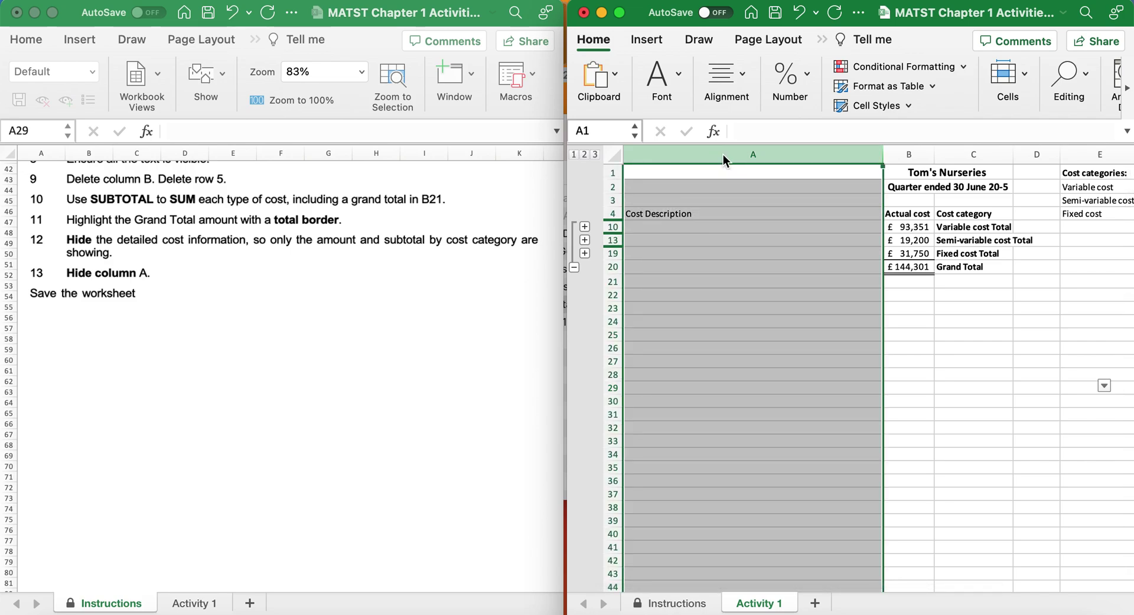
right_click(722, 155)
left_click(763, 361)
left_click(763, 366)
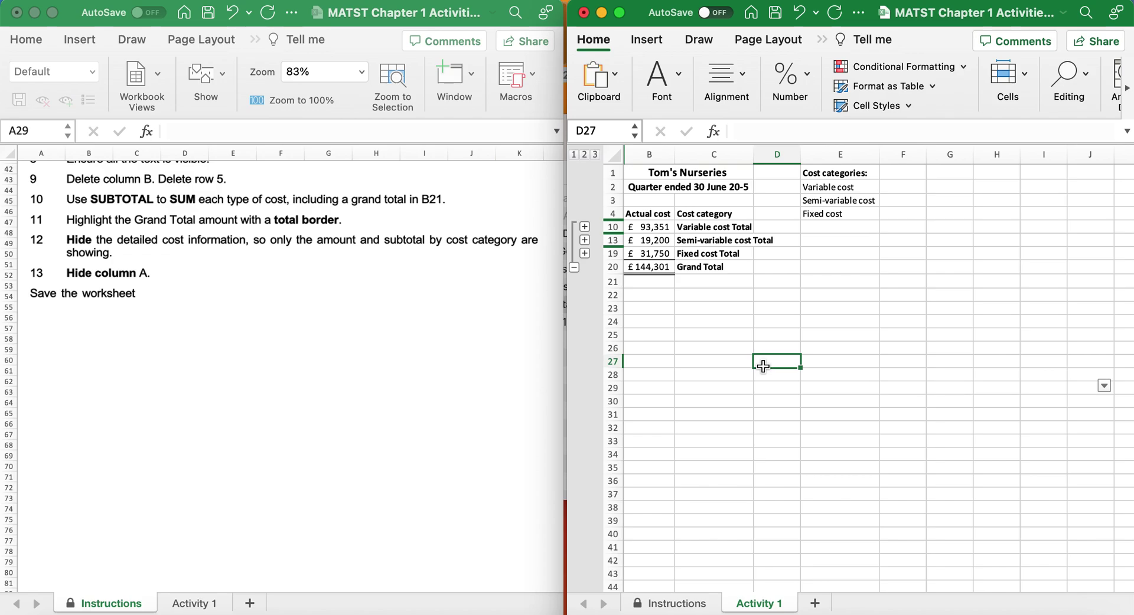